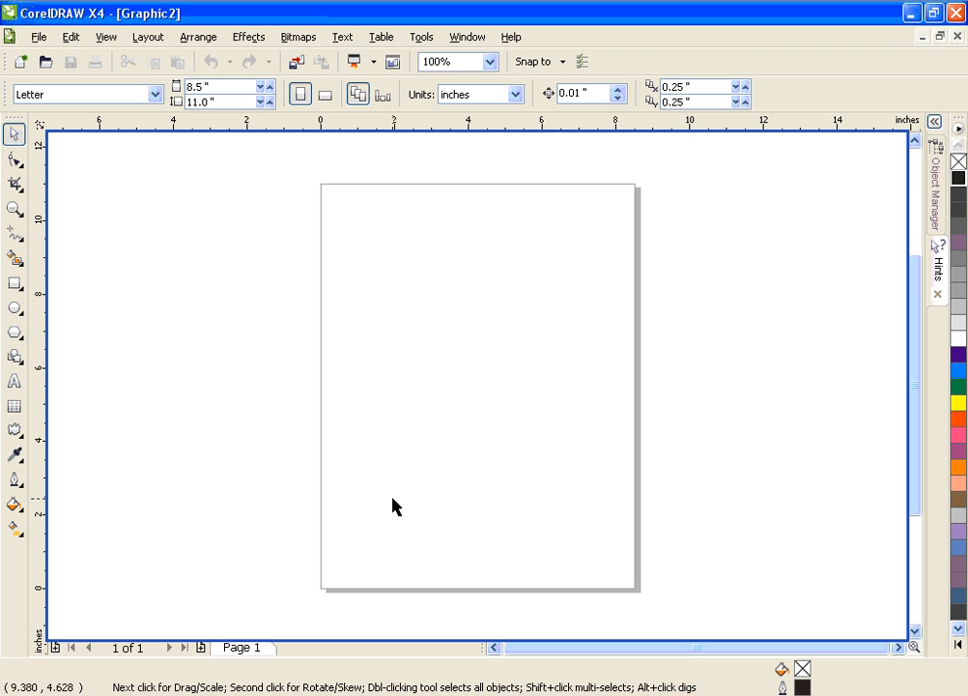
# Step: Draw a circle about 2.95 inches wide and twist it into a swirl with a clockwise distortion of 1 rotation plus about 45°
pyautogui.click(15, 308)
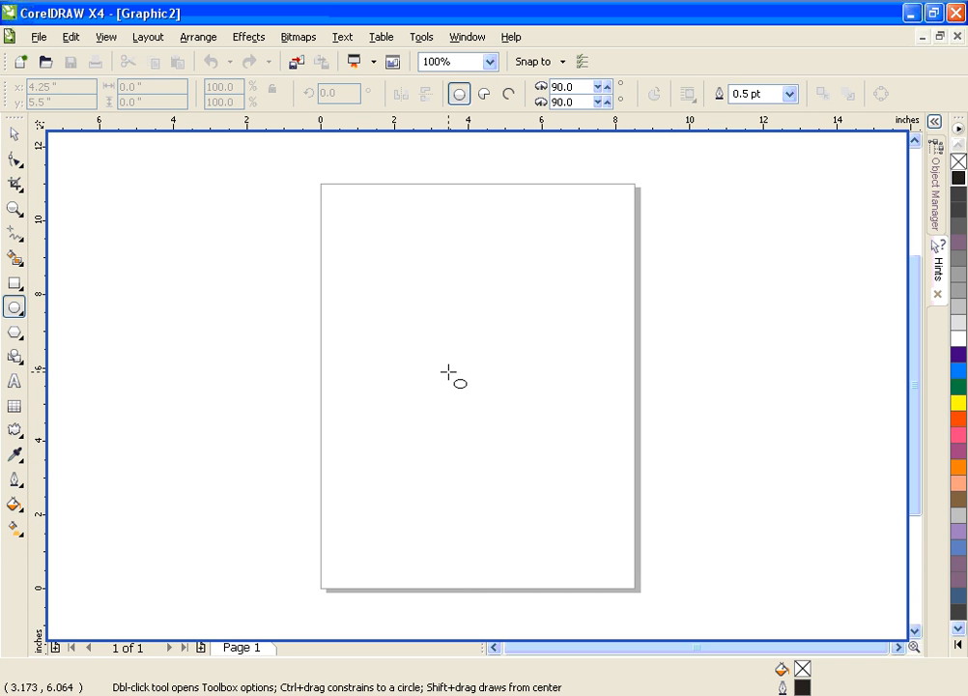
pyautogui.moveTo(359, 286); pyautogui.dragTo(468, 391)
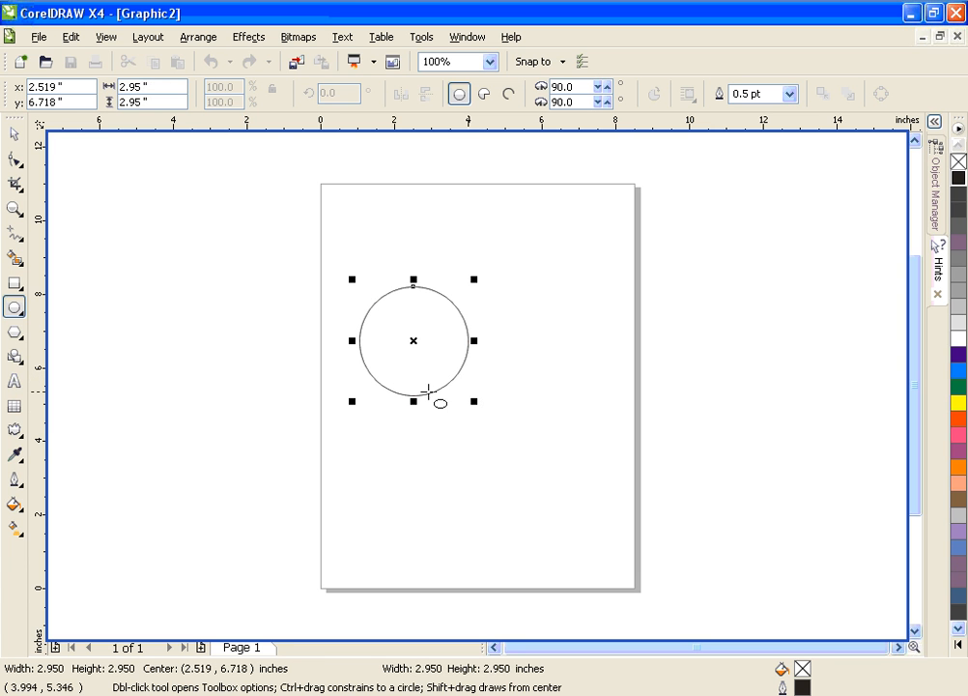
pyautogui.click(19, 433)
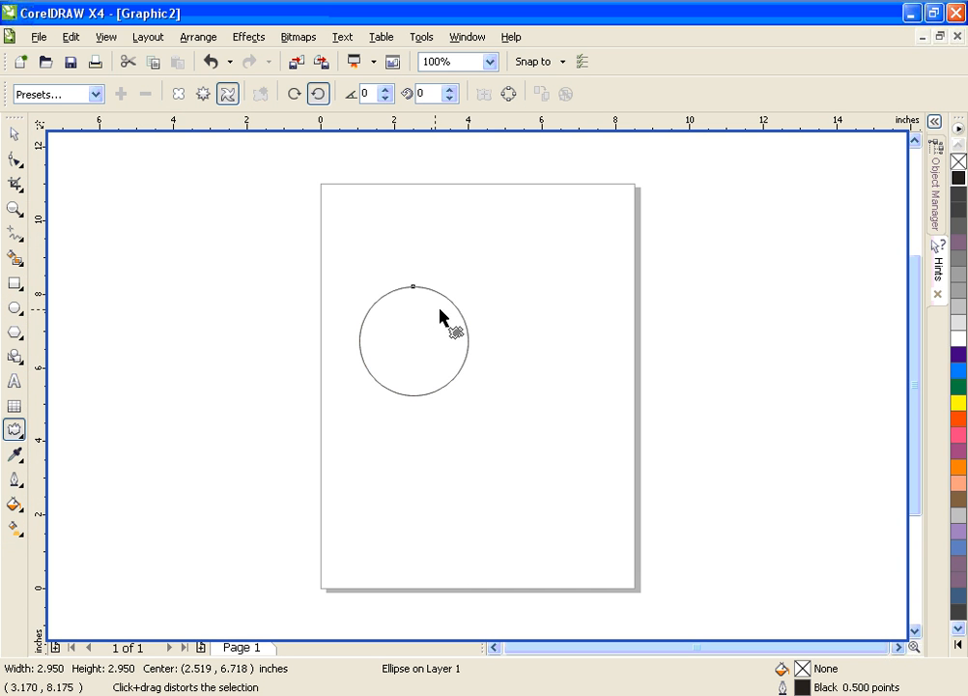
pyautogui.moveTo(440, 306); pyautogui.dragTo(498, 364)
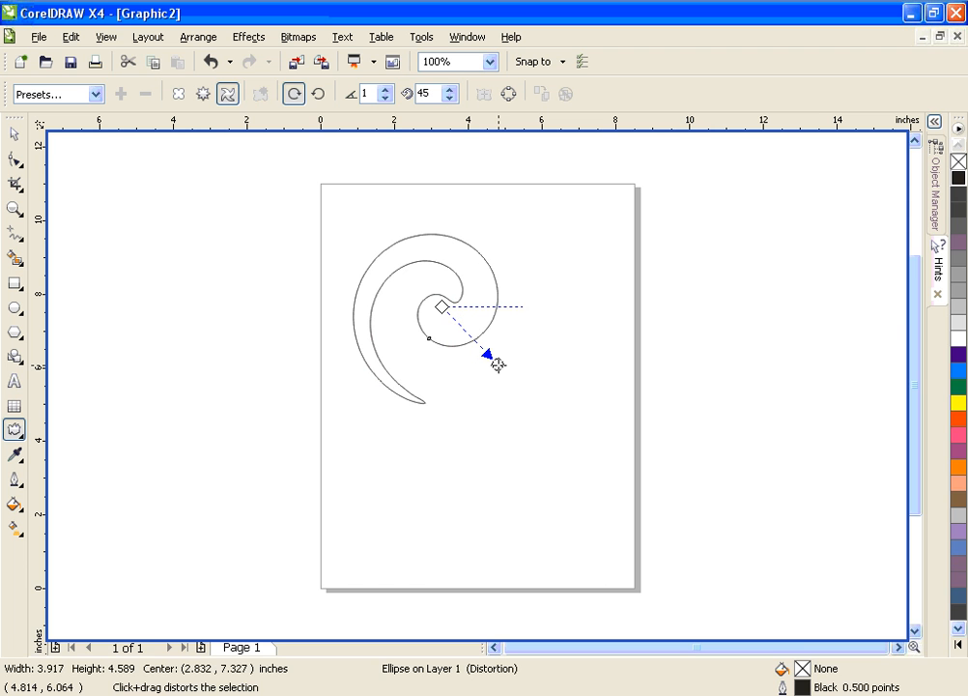
# Step: Colour the swirl's outline red, try light orange and magenta fills, and settle on a red fill
pyautogui.rightClick(958, 417)
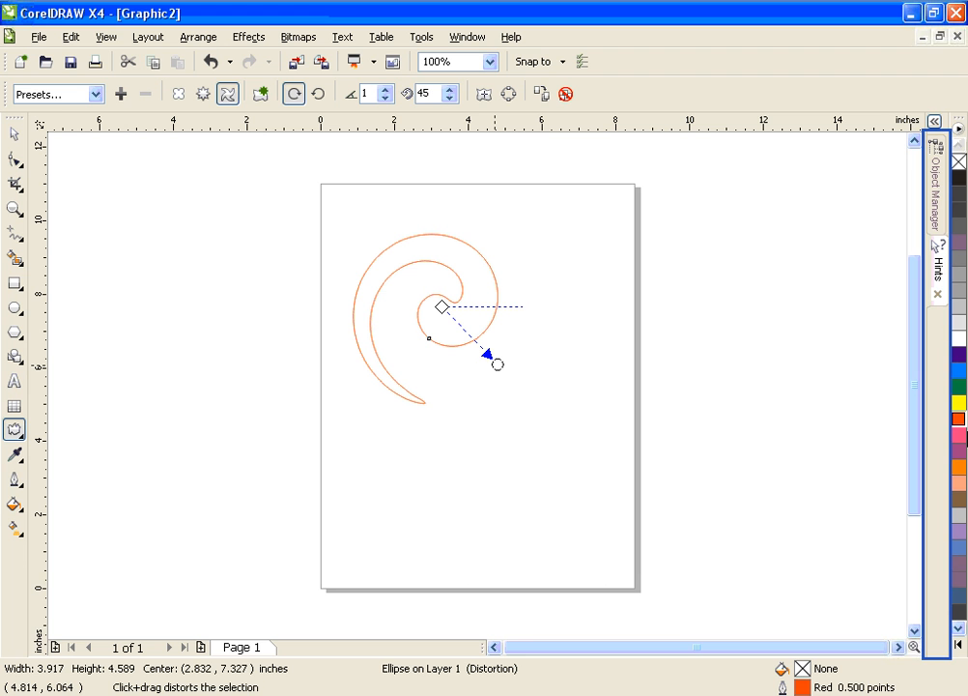
pyautogui.click(960, 467)
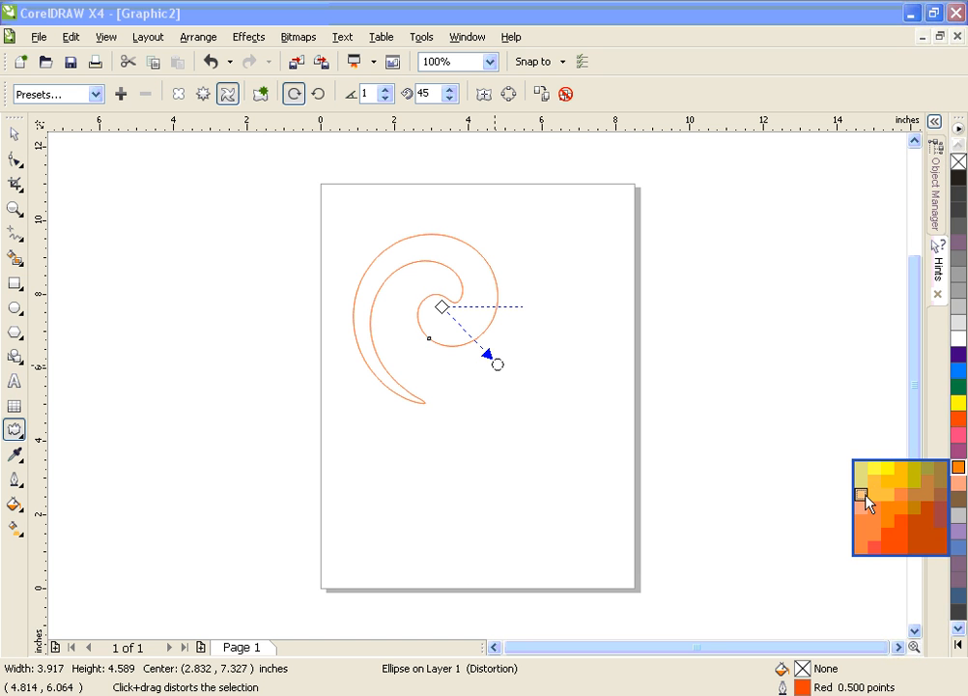
pyautogui.click(868, 495)
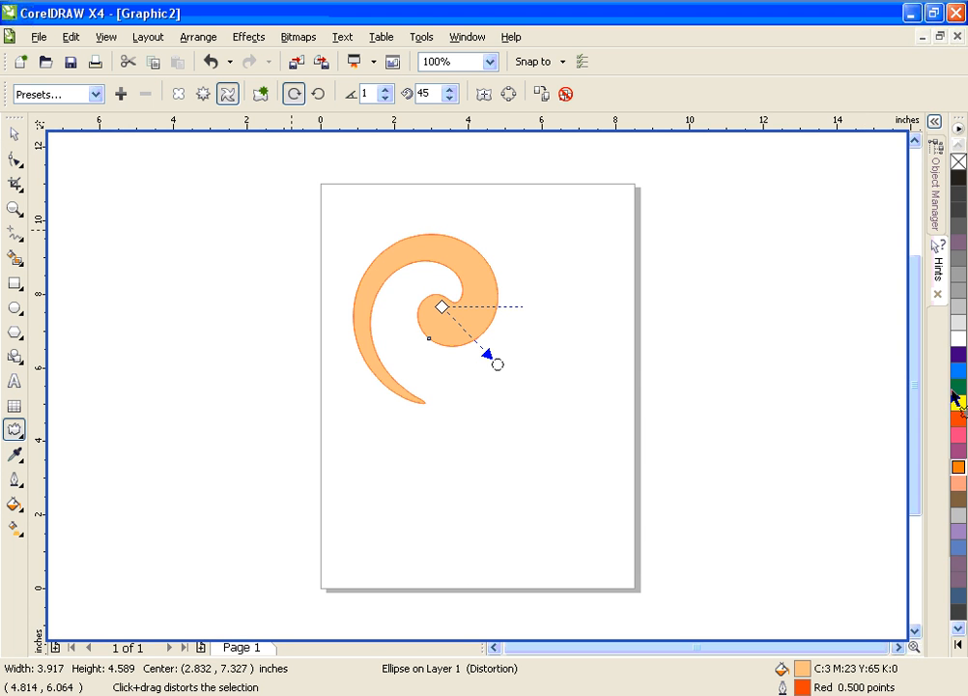
pyautogui.click(956, 439)
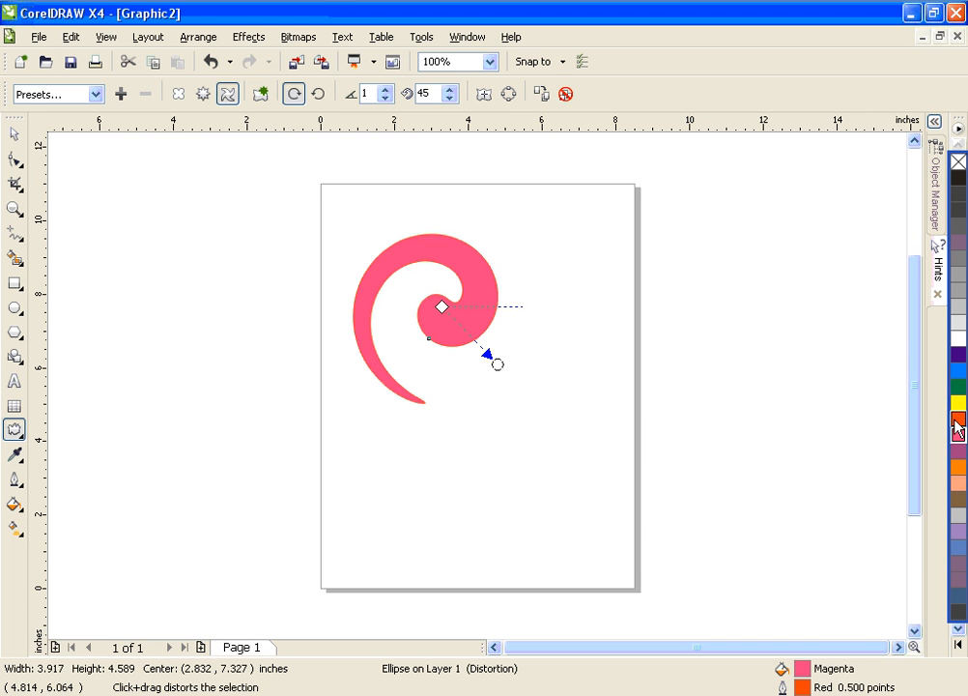
pyautogui.click(956, 420)
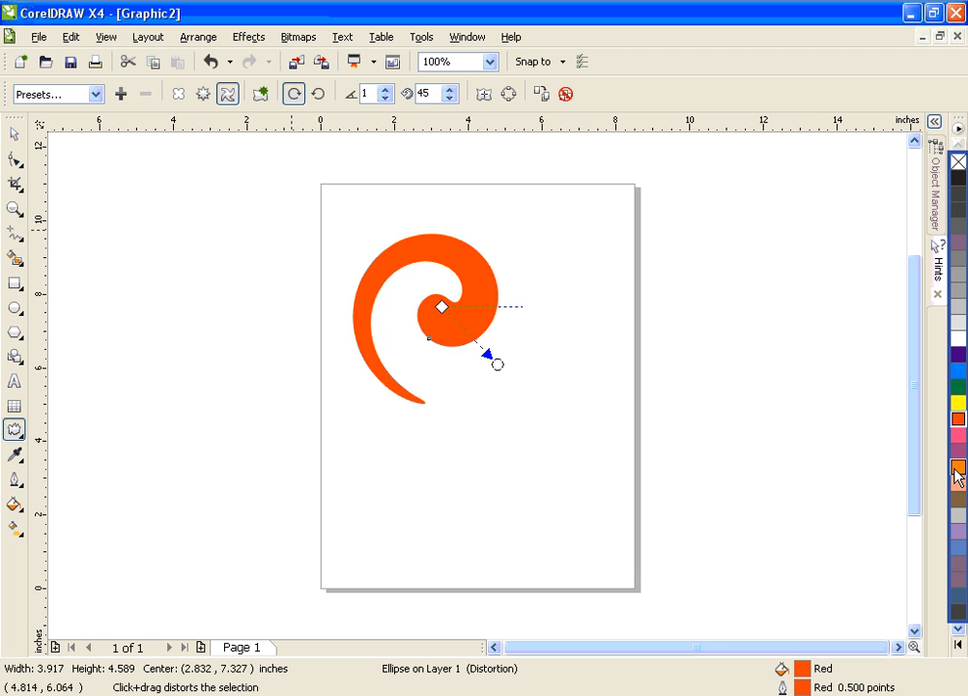
# Step: Move the red swirl toward the middle of the page, centred at about x 3.58, y 6.24 inches
pyautogui.click(15, 133)
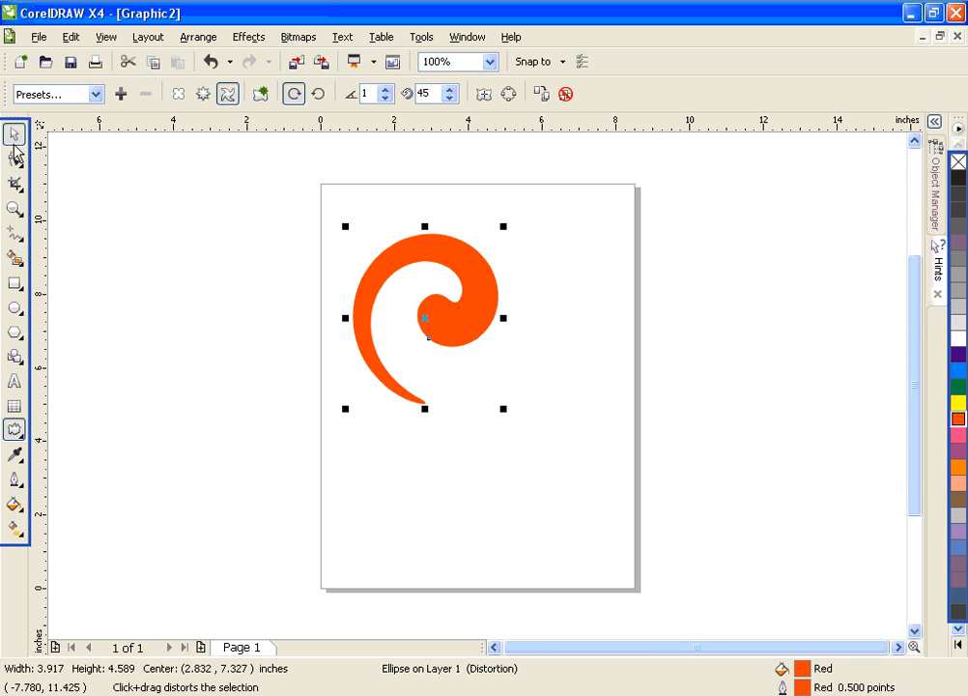
pyautogui.moveTo(423, 324); pyautogui.dragTo(454, 364)
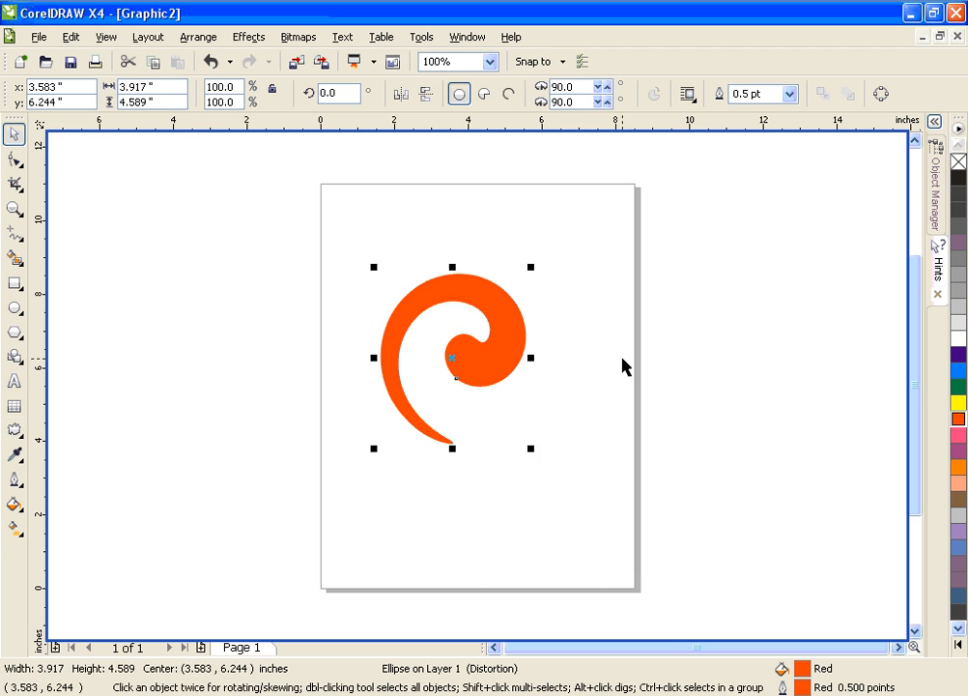
pyautogui.click(458, 365)
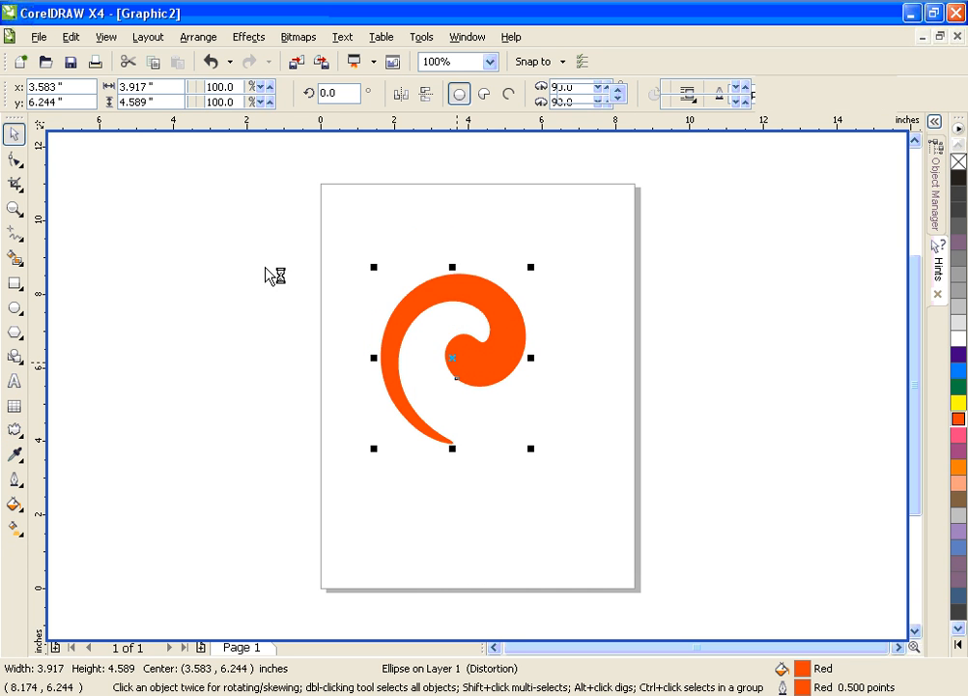
pyautogui.click(72, 38)
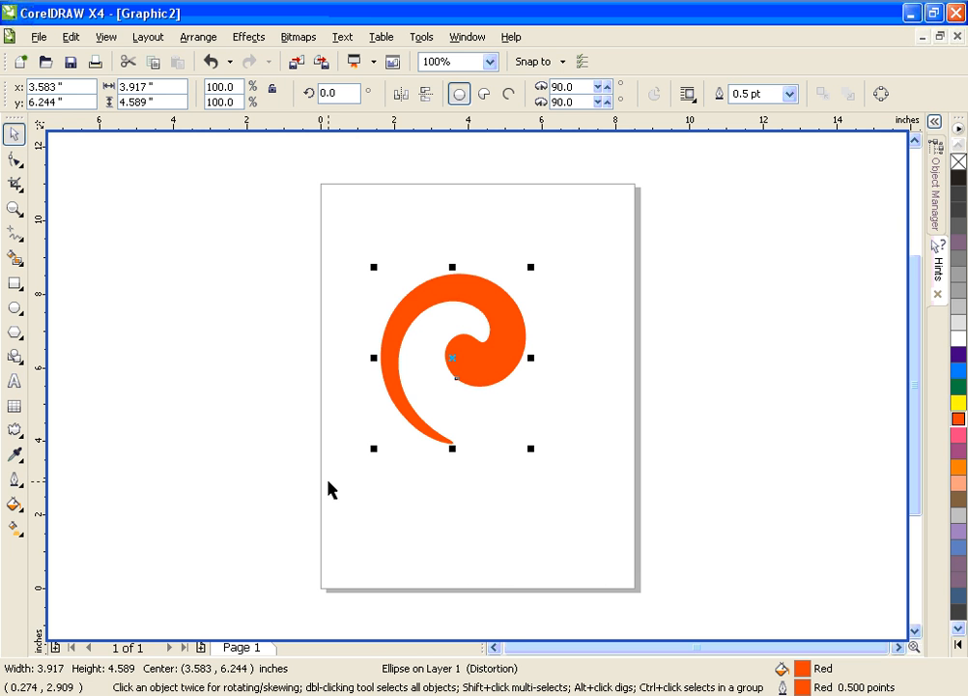
pyautogui.click(71, 37)
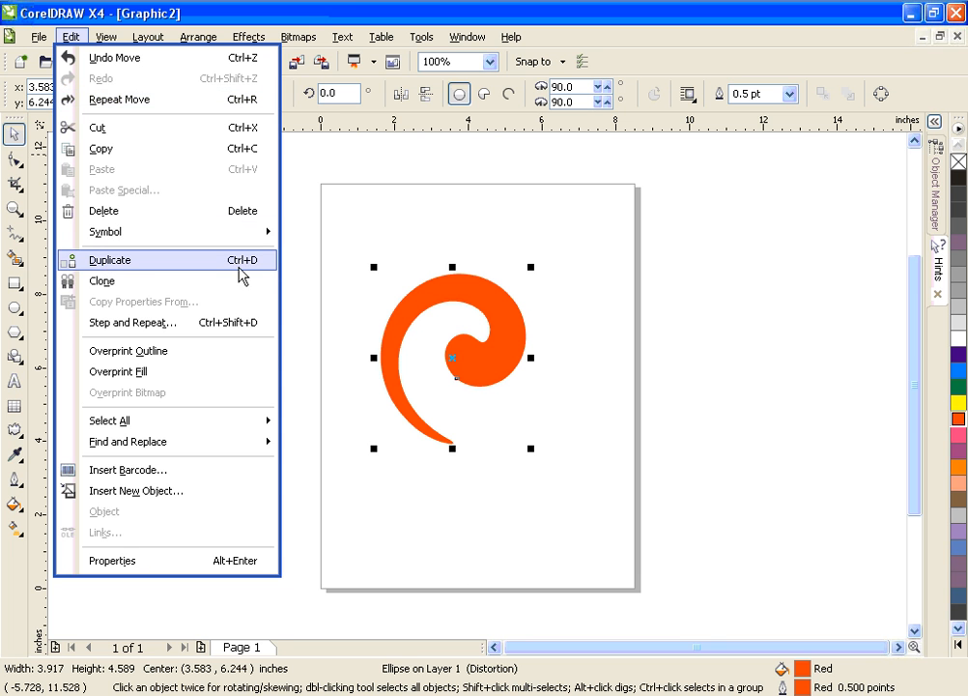
pyautogui.click(406, 210)
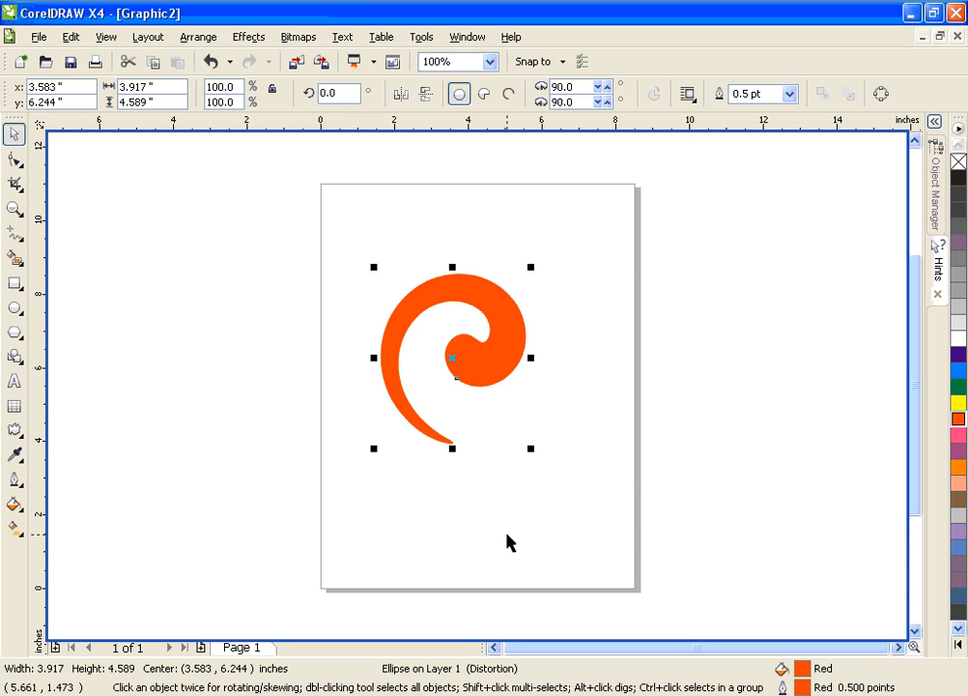
# Step: Duplicate the swirl and place the copy over the page's right edge, centred at about x 8.82, y 6.25 inches
pyautogui.hotkey('ctrl', 'd')
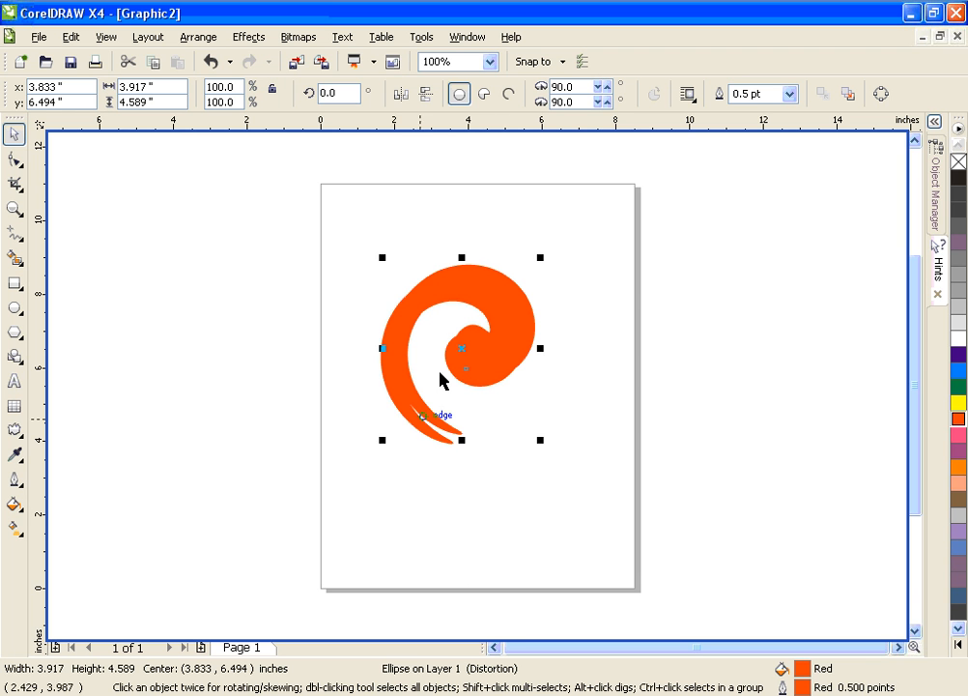
pyautogui.moveTo(453, 348); pyautogui.dragTo(638, 356)
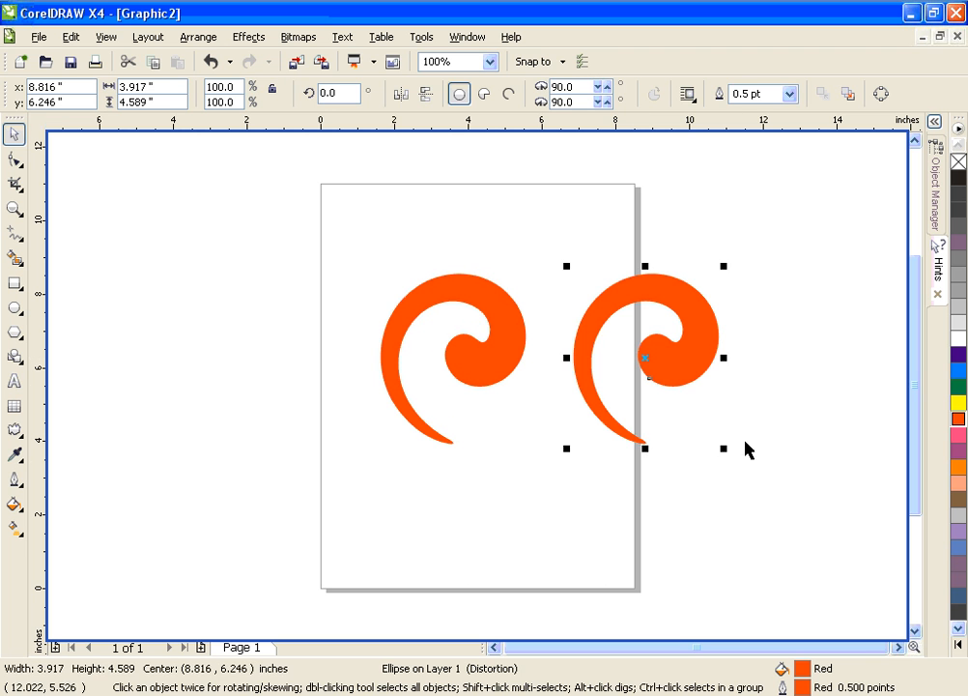
pyautogui.click(666, 515)
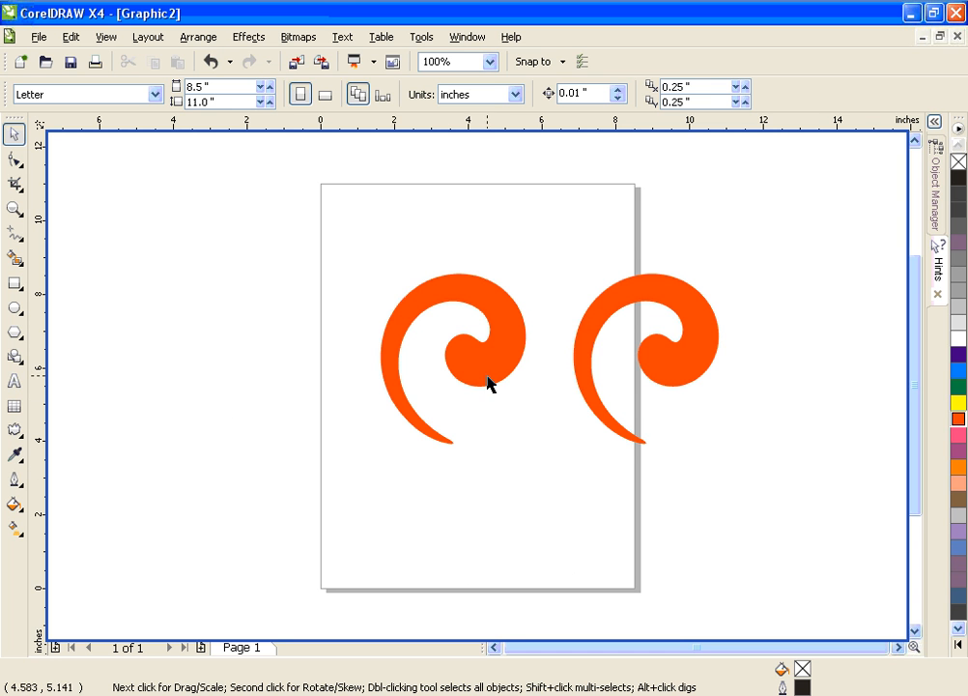
# Step: Move the original swirl over the page's left edge, centred at about x 1.71, y 6.5 inches
pyautogui.click(452, 364)
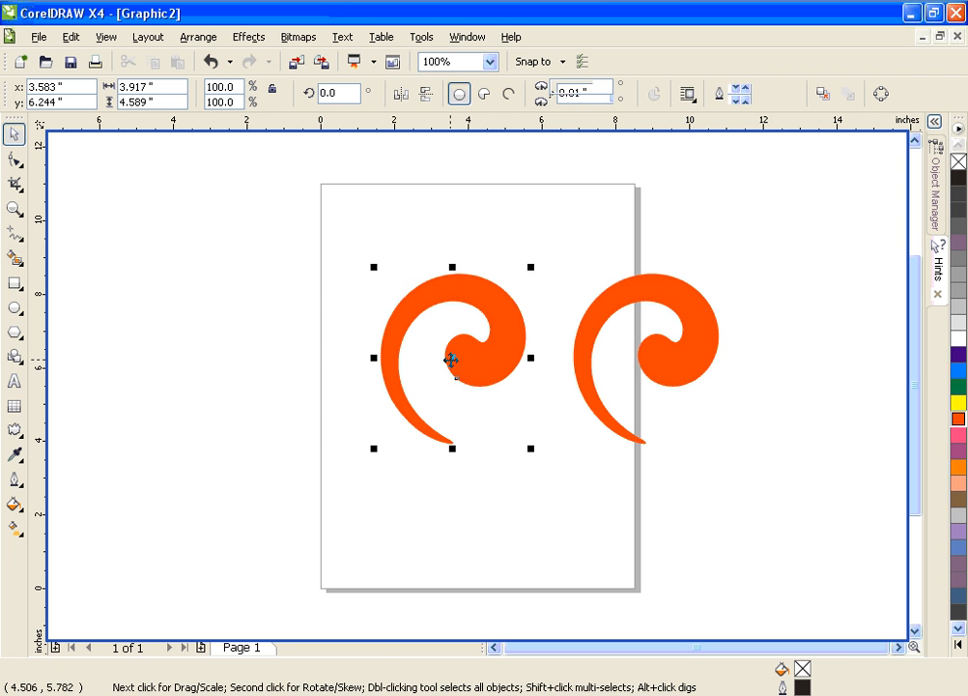
pyautogui.moveTo(449, 362); pyautogui.dragTo(382, 356)
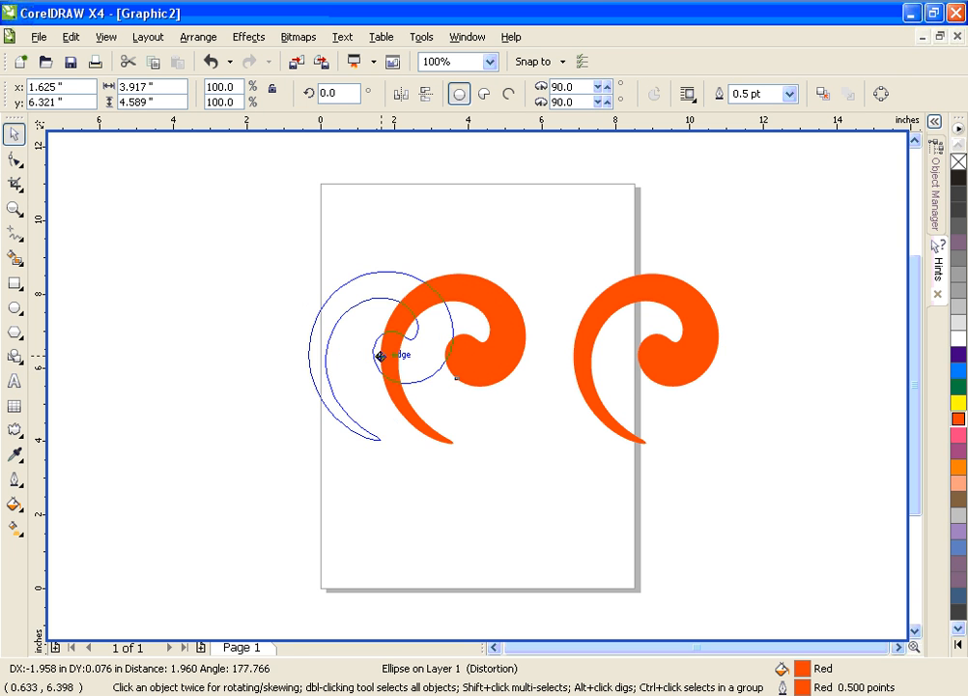
pyautogui.click(523, 487)
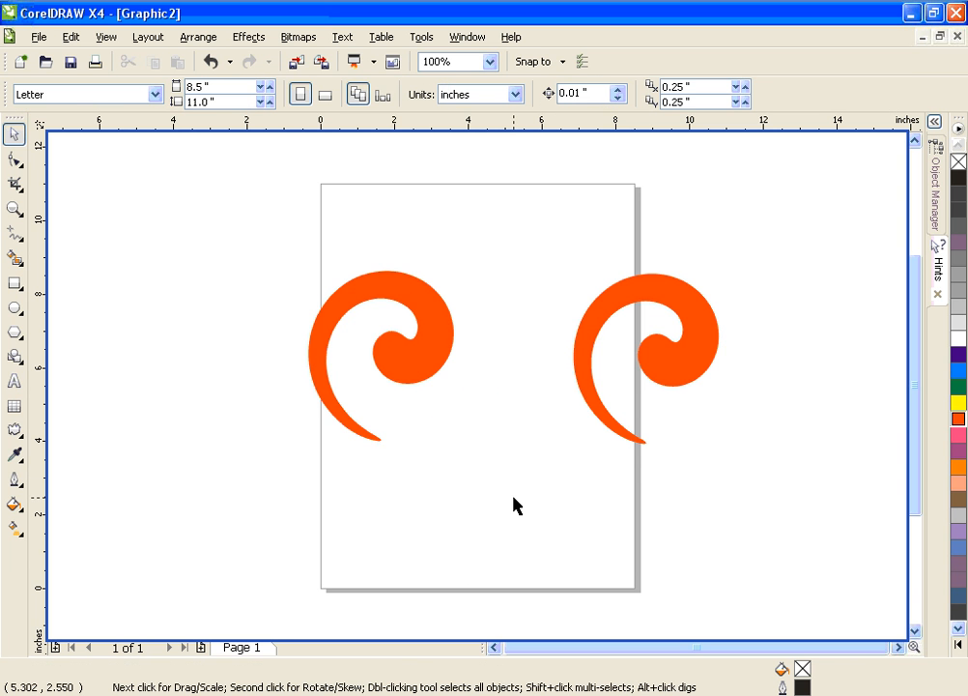
pyautogui.click(410, 385)
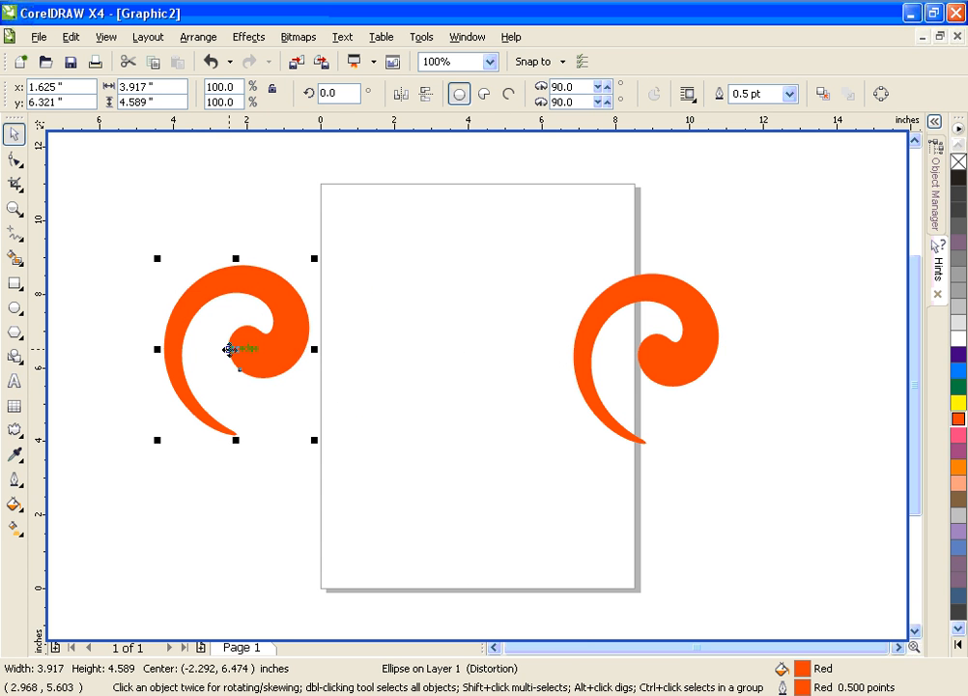
pyautogui.moveTo(237, 349); pyautogui.dragTo(388, 350)
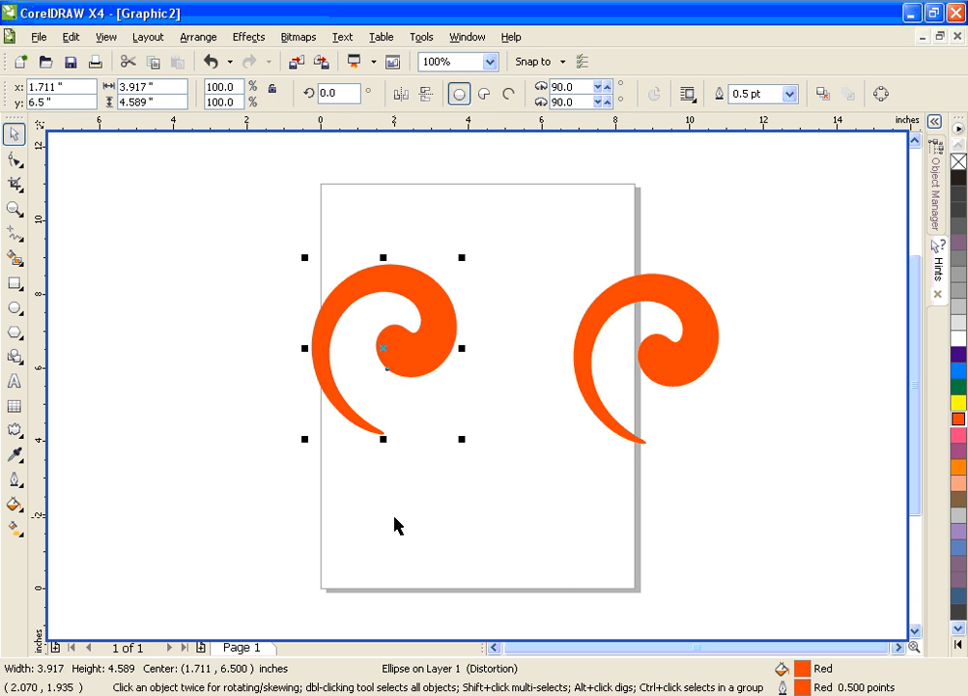
# Step: Try to create a copy of the original swirl rotated to about 238.1° and repeat the rotated copy
pyautogui.click(380, 350)
pyautogui.moveTo(308, 259); pyautogui.dragTo(496, 341)
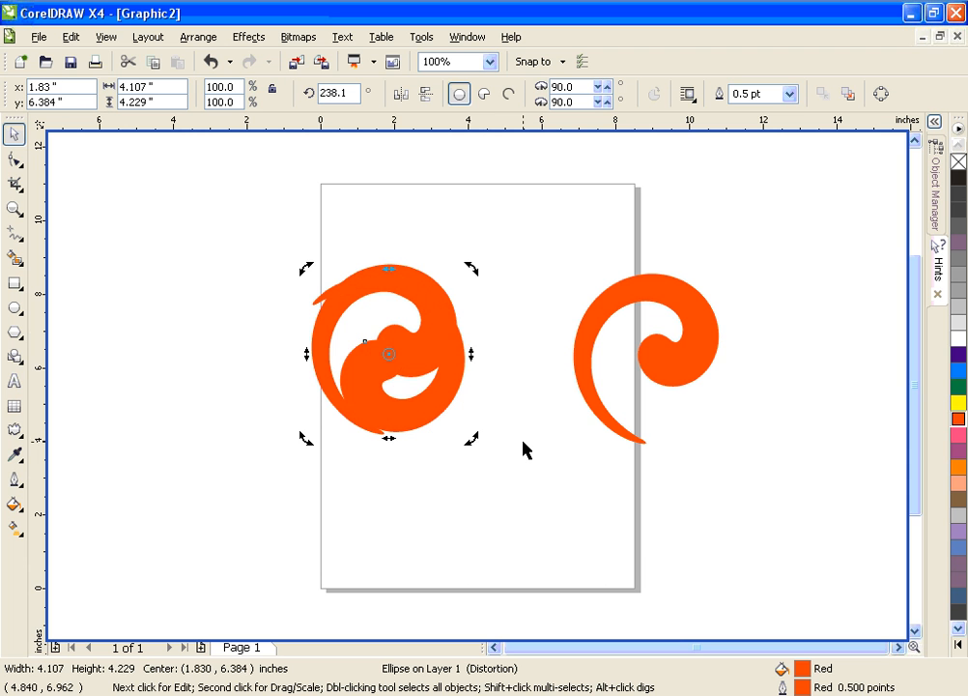
pyautogui.hotkey('ctrl', 'r')
pyautogui.click(348, 488)
pyautogui.hotkey('ctrl', 'r')
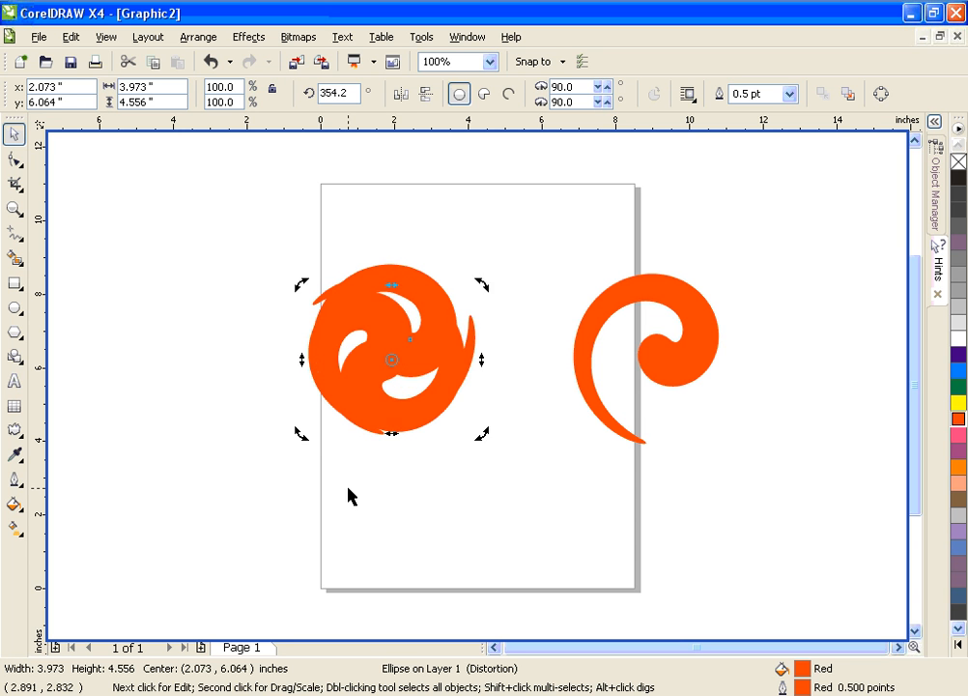
# Step: Undo the rotated swirl copies and move the original swirl about 0.9 inches down and to the right
pyautogui.hotkey('ctrl', 'z')
pyautogui.hotkey('ctrl', 'z')
pyautogui.hotkey('ctrl', 'z')
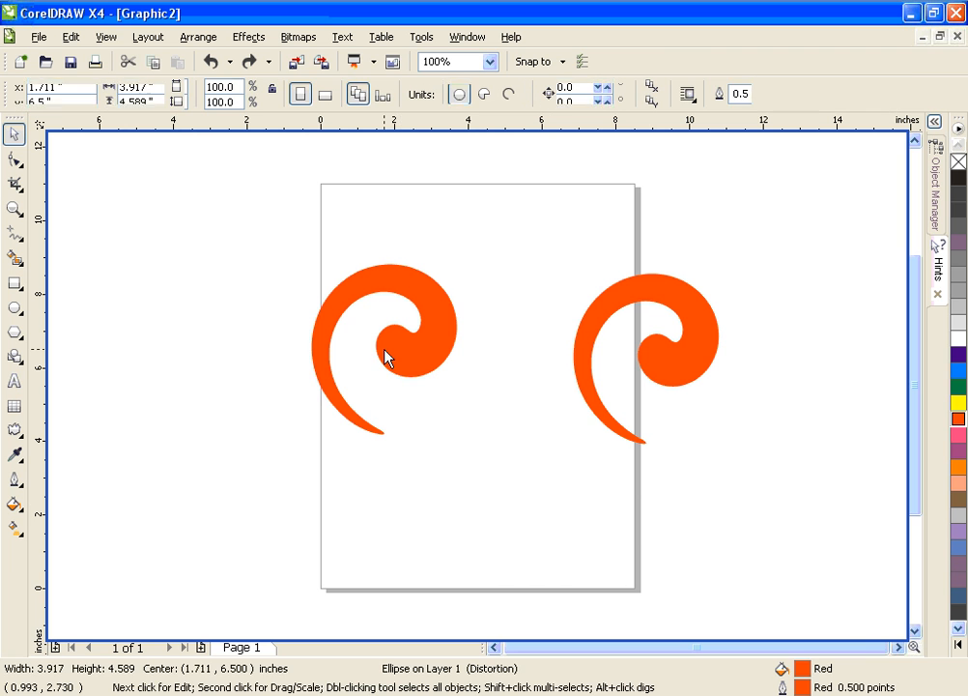
pyautogui.moveTo(385, 356); pyautogui.dragTo(420, 377)
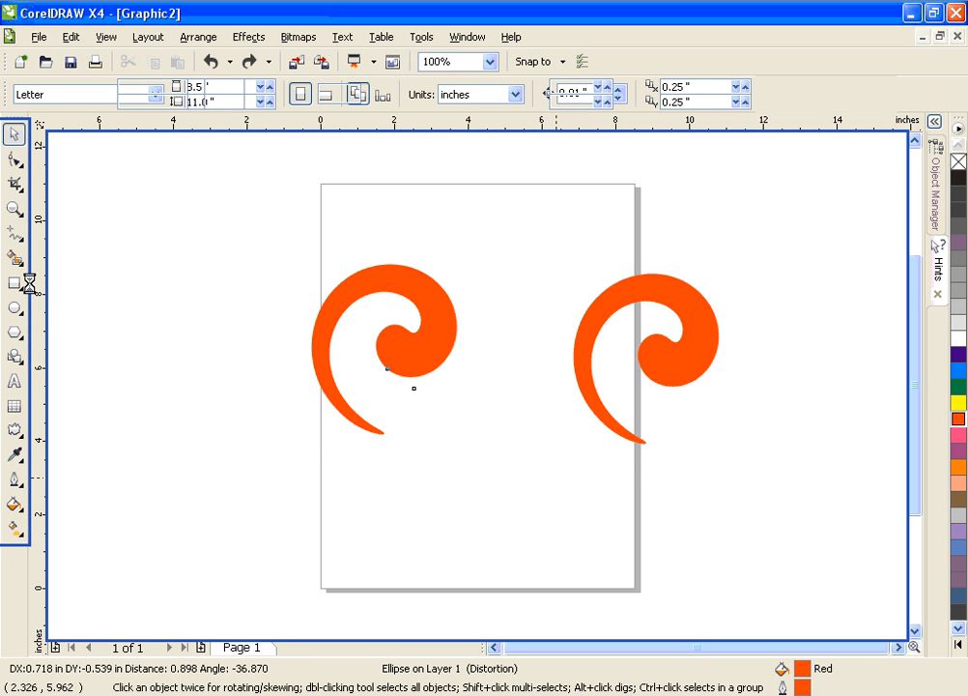
# Step: Draw a five-sided polygon about 3.93 by 3.81 inches outside the page, to the left of the swirls
pyautogui.click(15, 332)
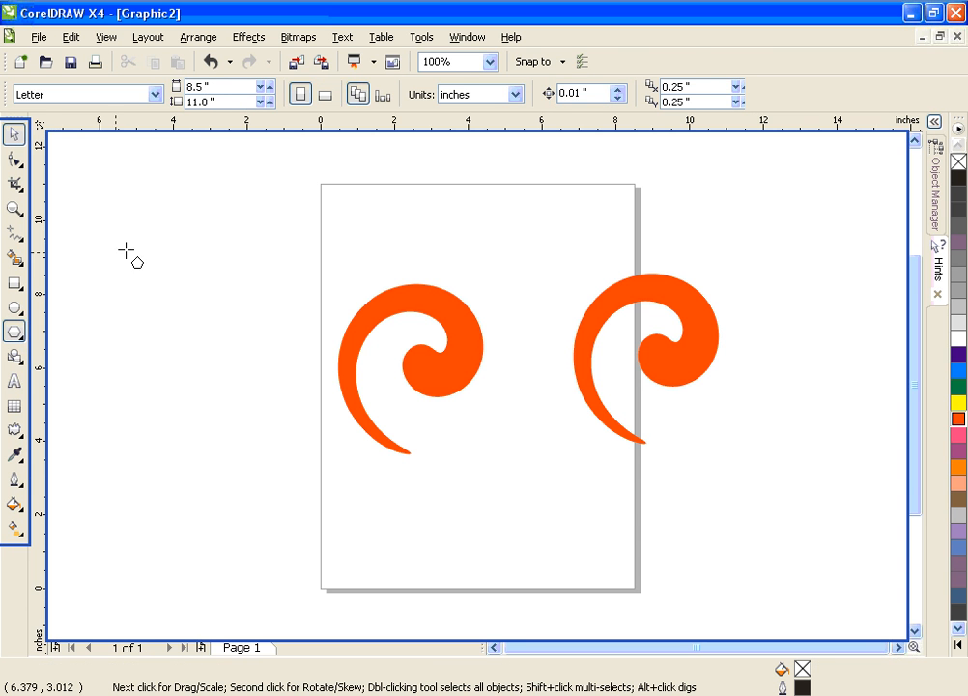
pyautogui.moveTo(124, 248)
pyautogui.mouseDown()
pyautogui.moveTo(239, 374)
pyautogui.moveTo(270, 386)
pyautogui.moveTo(274, 401)
pyautogui.mouseUp()
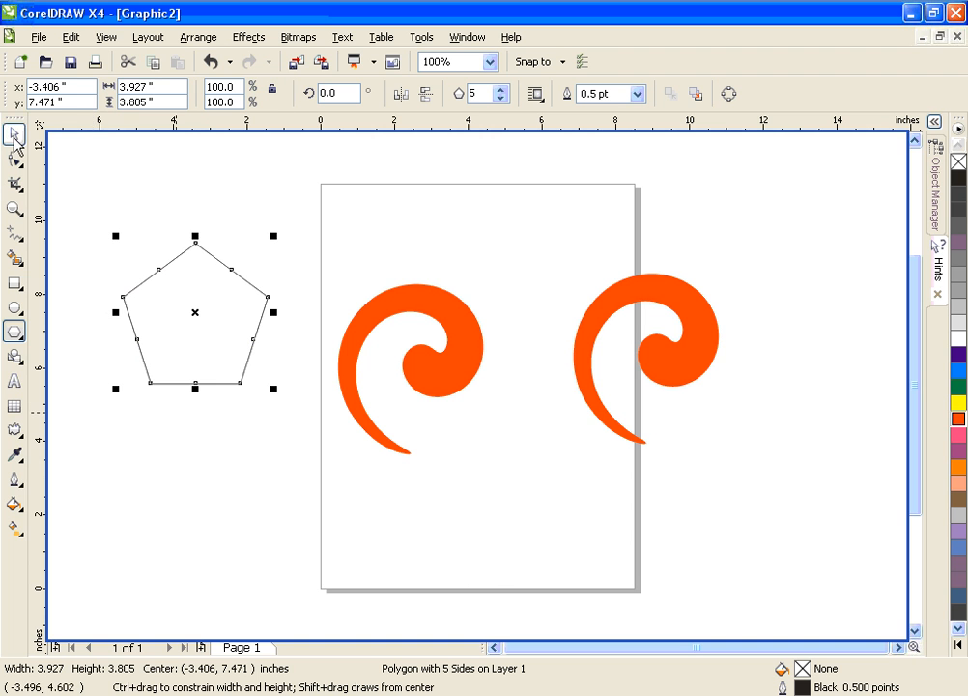
pyautogui.click(162, 474)
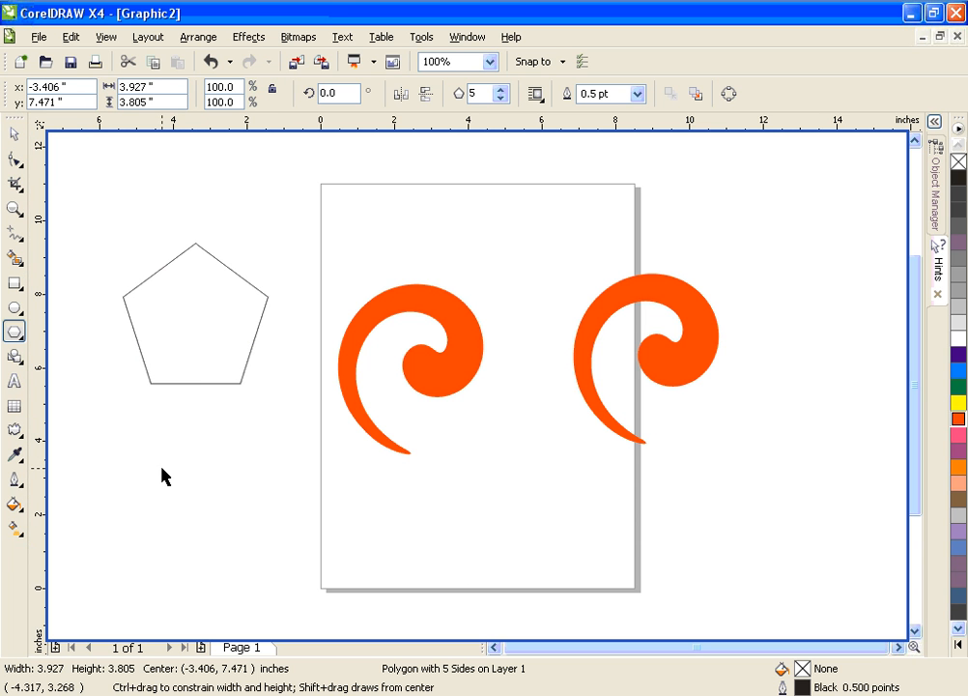
# Step: Duplicate the pentagon and rotate the copy to about 329.9° around its centre
pyautogui.hotkey('ctrl', 'd')
pyautogui.press('space')
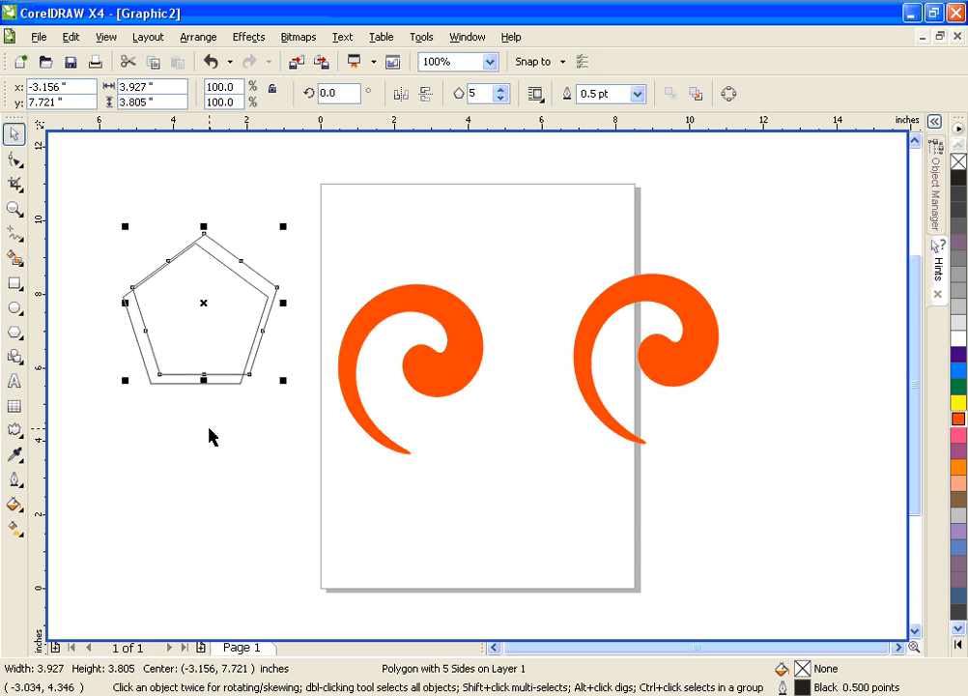
pyautogui.click(205, 300)
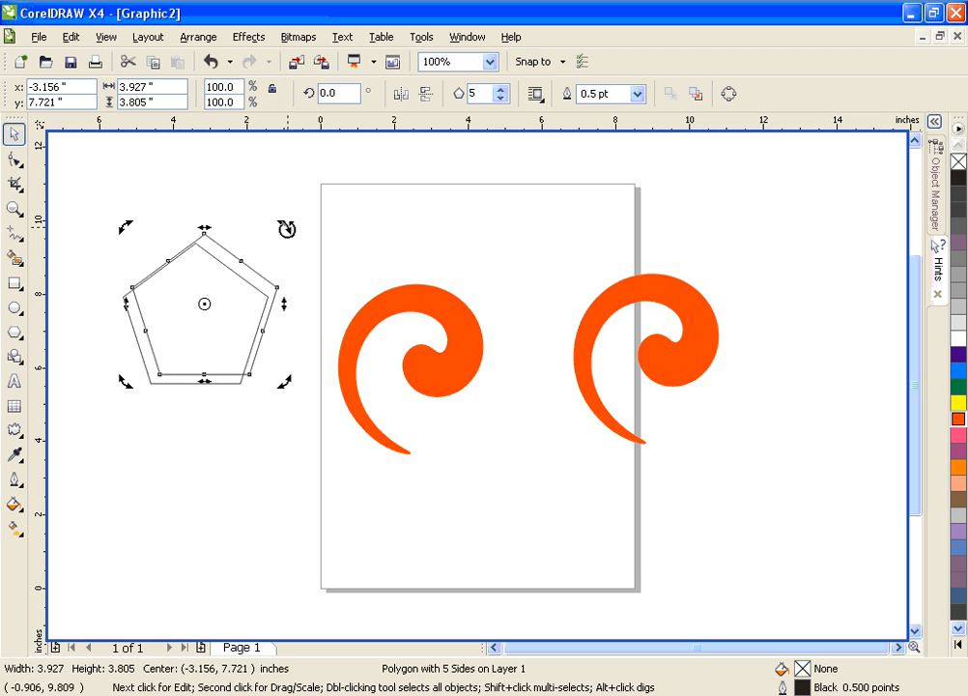
pyautogui.moveTo(286, 229); pyautogui.dragTo(332, 272)
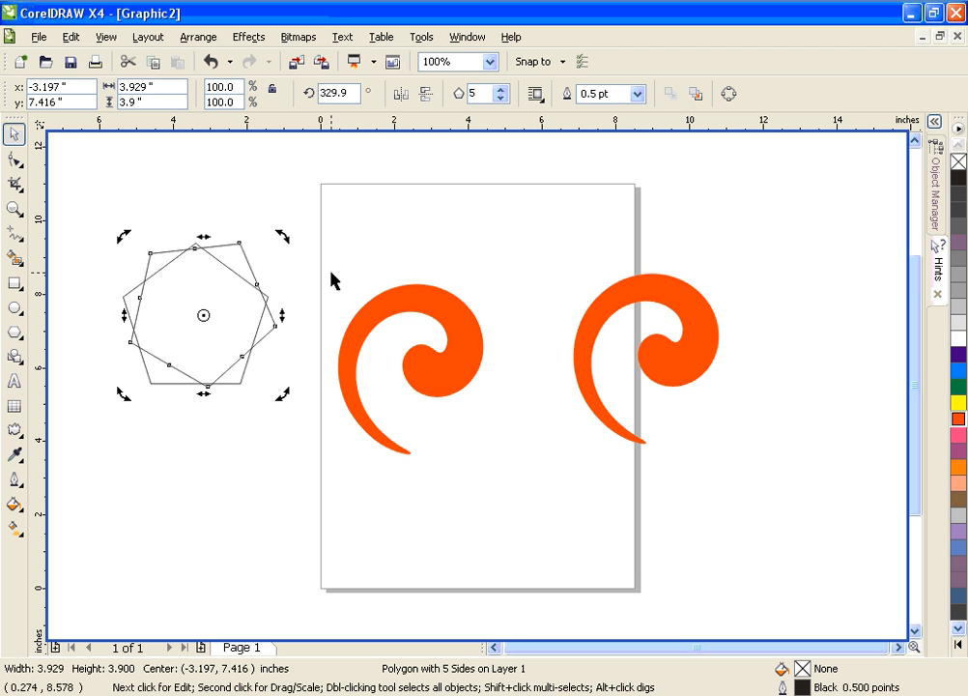
# Step: Repeat the last rotation of the pentagon copy five times
pyautogui.hotkey('ctrl', 'r')
pyautogui.hotkey('ctrl', 'r')
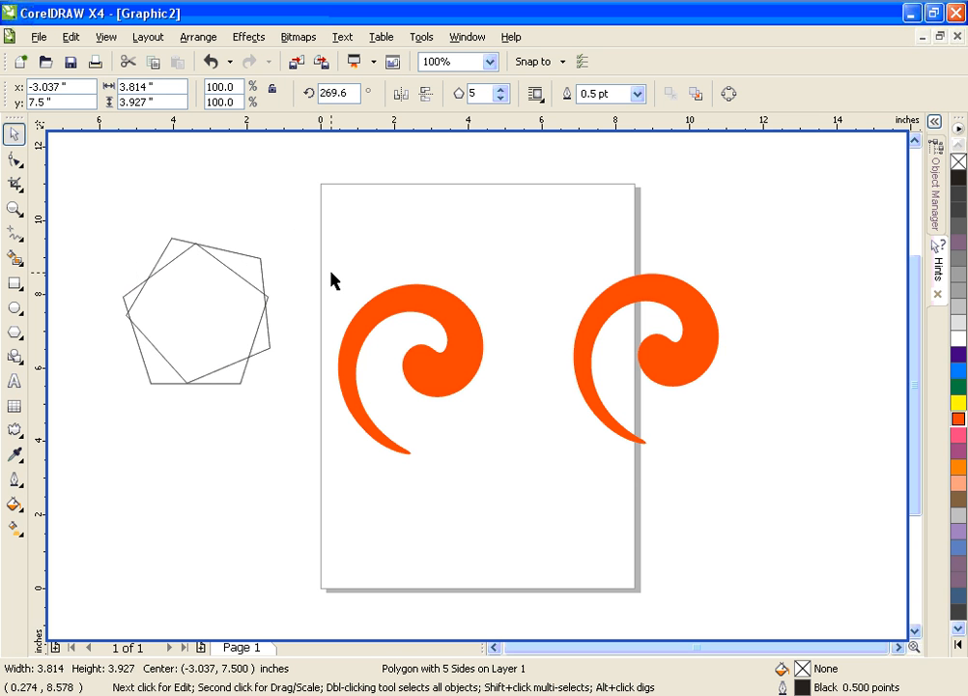
pyautogui.hotkey('ctrl', 'r')
pyautogui.hotkey('ctrl', 'r')
pyautogui.hotkey('ctrl', 'r')
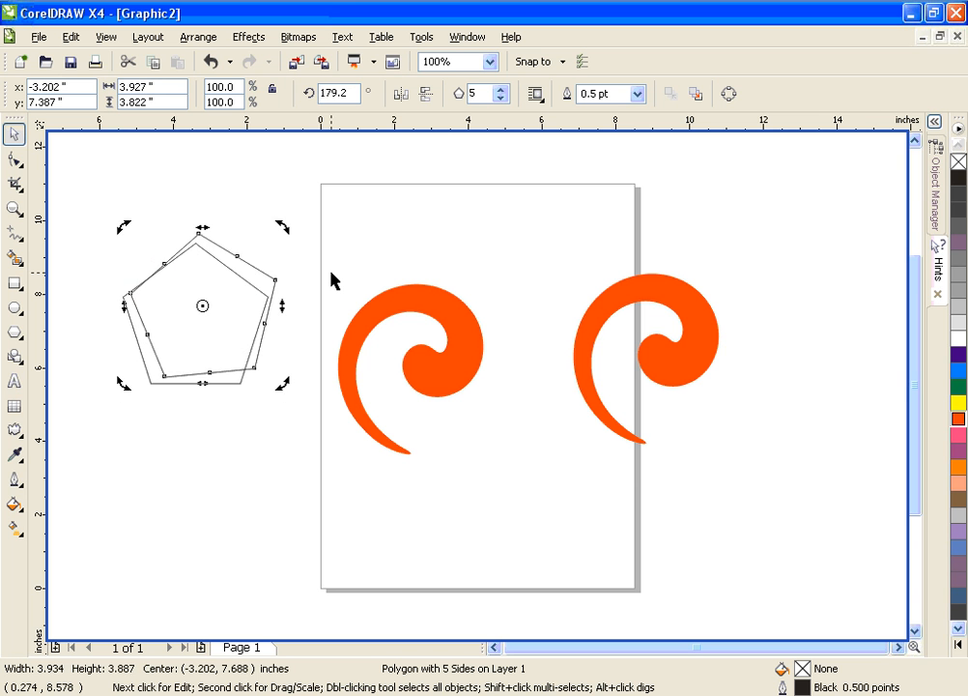
# Step: Repeat the rotation of the pentagon copy four more times, until its angle is about 58.6°
pyautogui.hotkey('ctrl', 'r')
pyautogui.hotkey('ctrl', 'r')
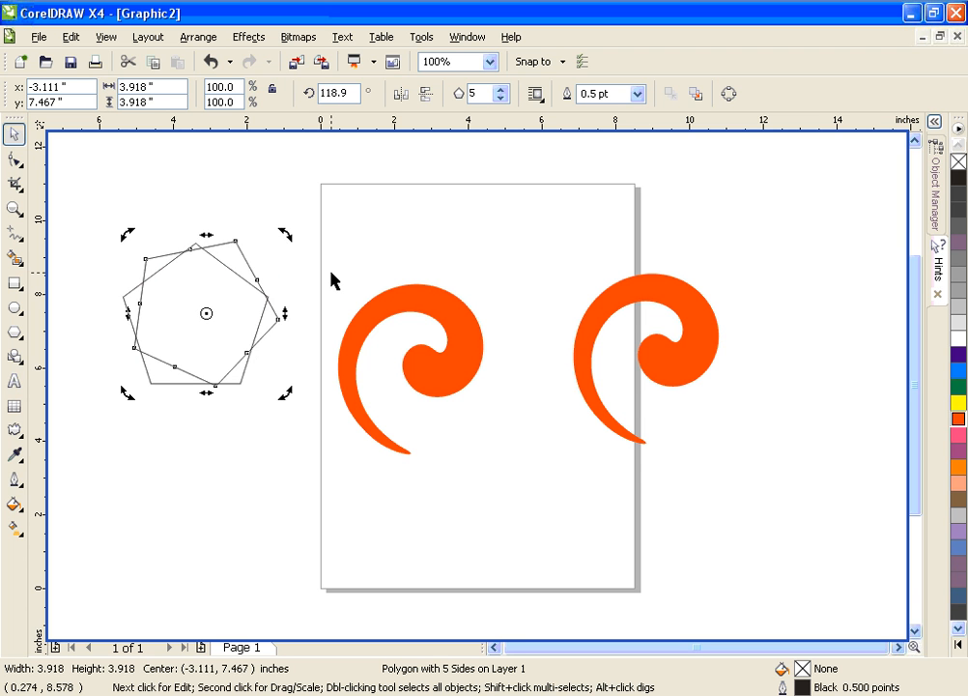
pyautogui.hotkey('ctrl', 'r')
pyautogui.hotkey('ctrl', 'r')
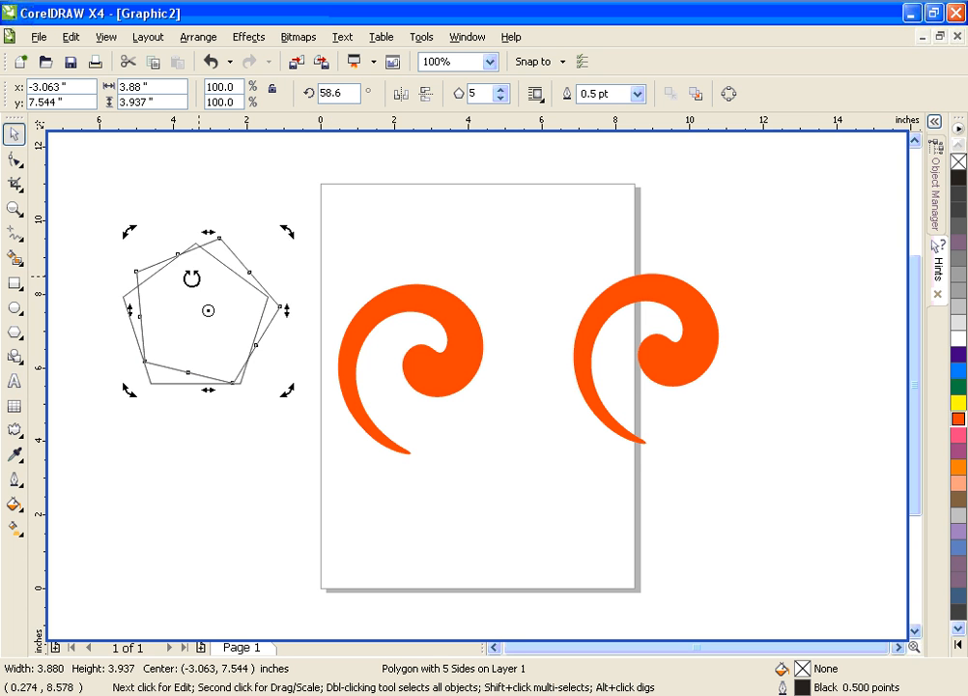
# Step: Delete both pentagons and the left swirl, keeping only the swirl on the page's right edge
pyautogui.moveTo(91, 189); pyautogui.dragTo(762, 529)
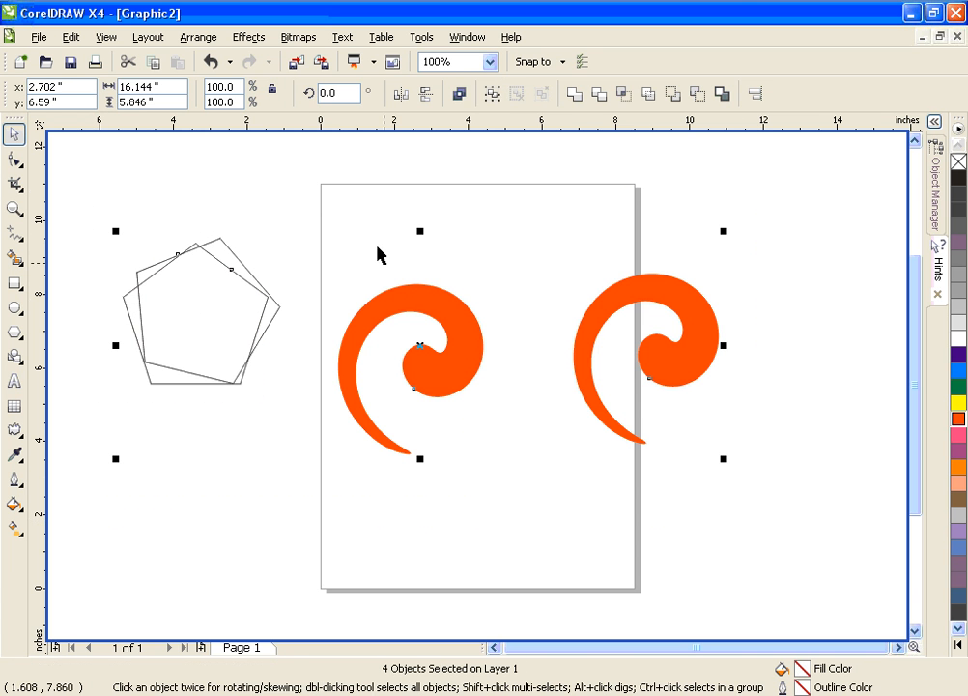
pyautogui.keyDown('shift'); pyautogui.click(612, 308); pyautogui.keyUp('shift')
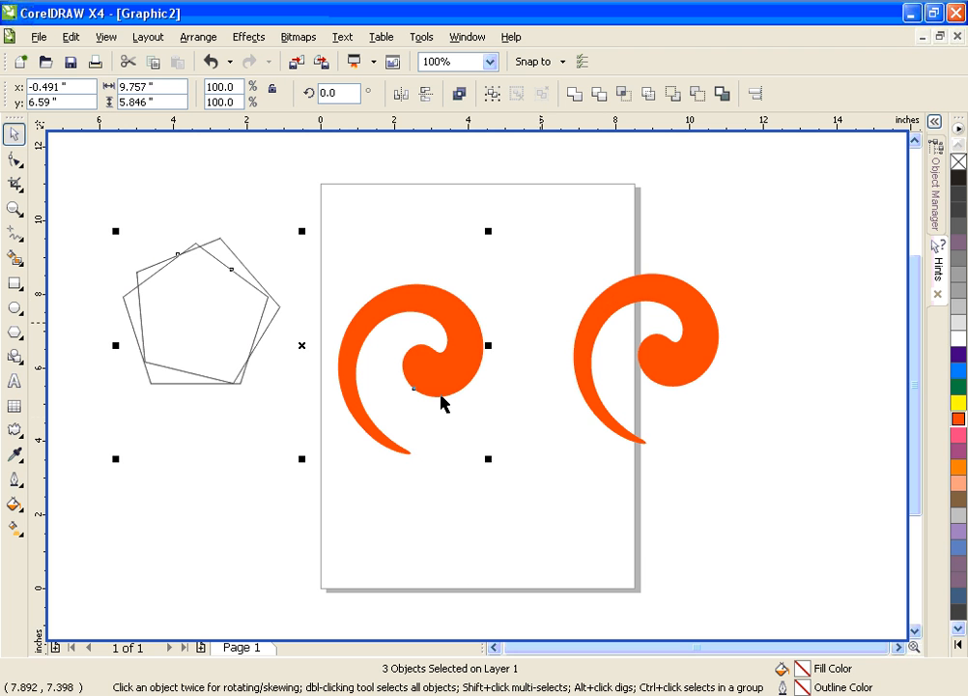
pyautogui.press('Delete')
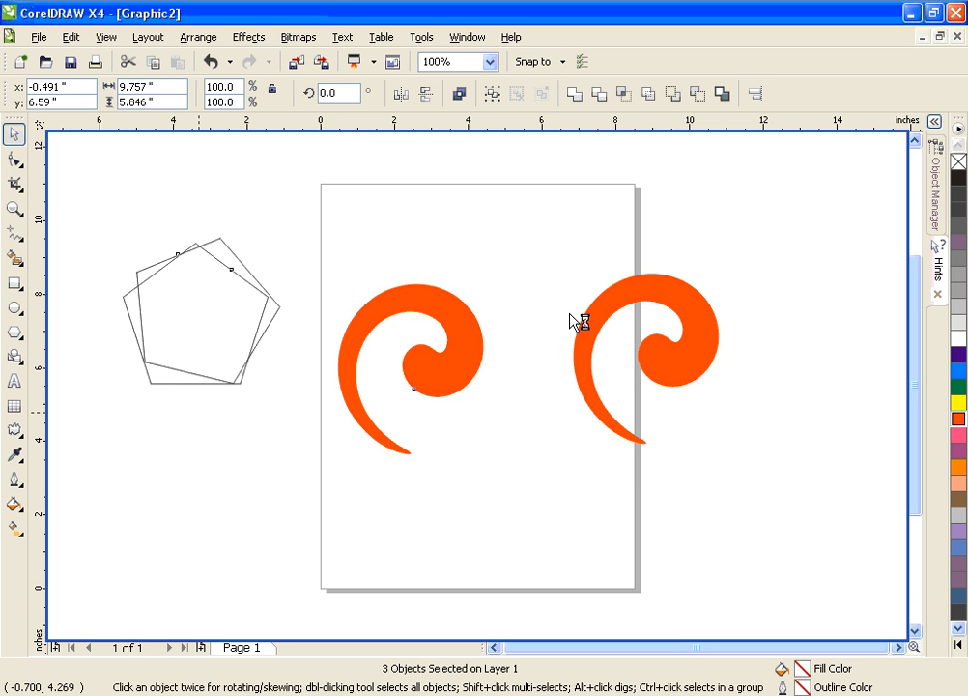
# Step: Move the remaining swirl horizontally about 4.2 inches to the left, near the middle of the page, and deselect it
pyautogui.moveTo(615, 315); pyautogui.dragTo(517, 441)
pyautogui.moveTo(539, 489); pyautogui.dragTo(538, 489)
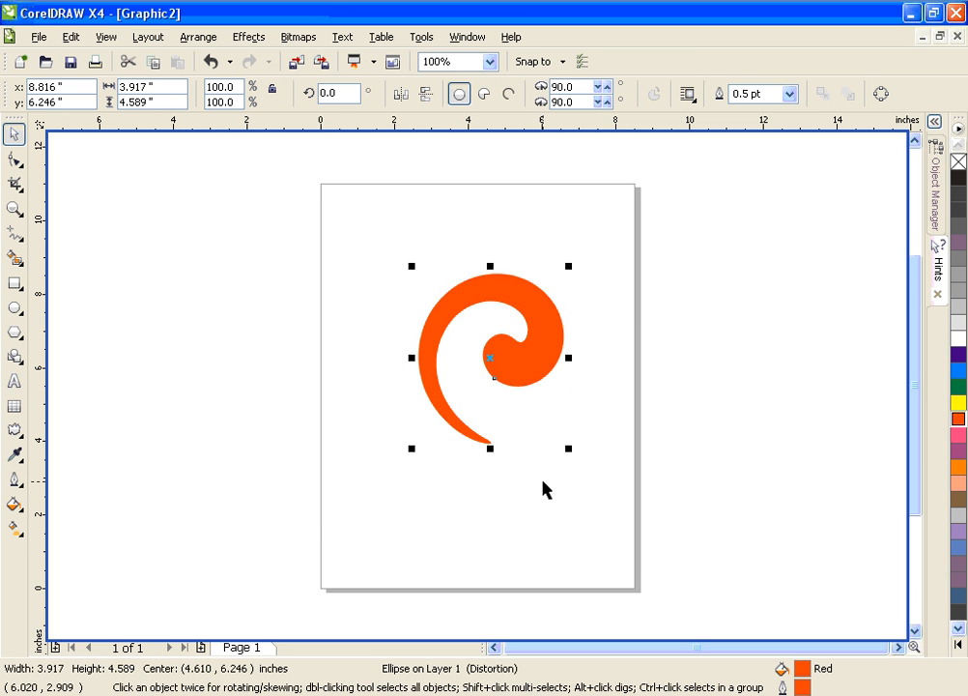
pyautogui.click(594, 512)
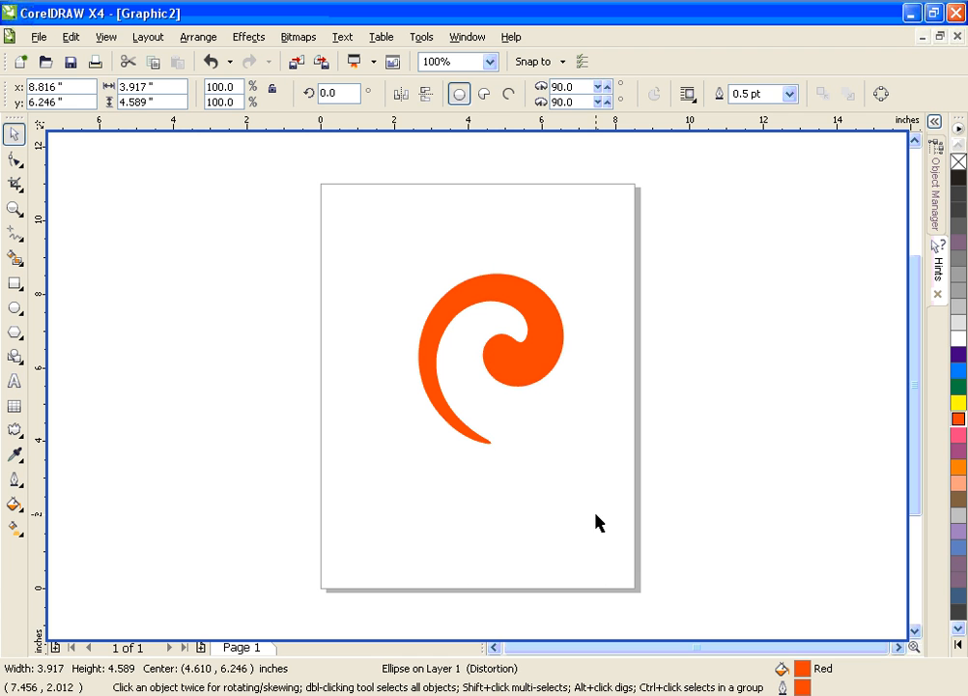
# Step: Duplicate the swirl and move the copy about 6.46 inches to the left, across the page's left edge
pyautogui.click(513, 374)
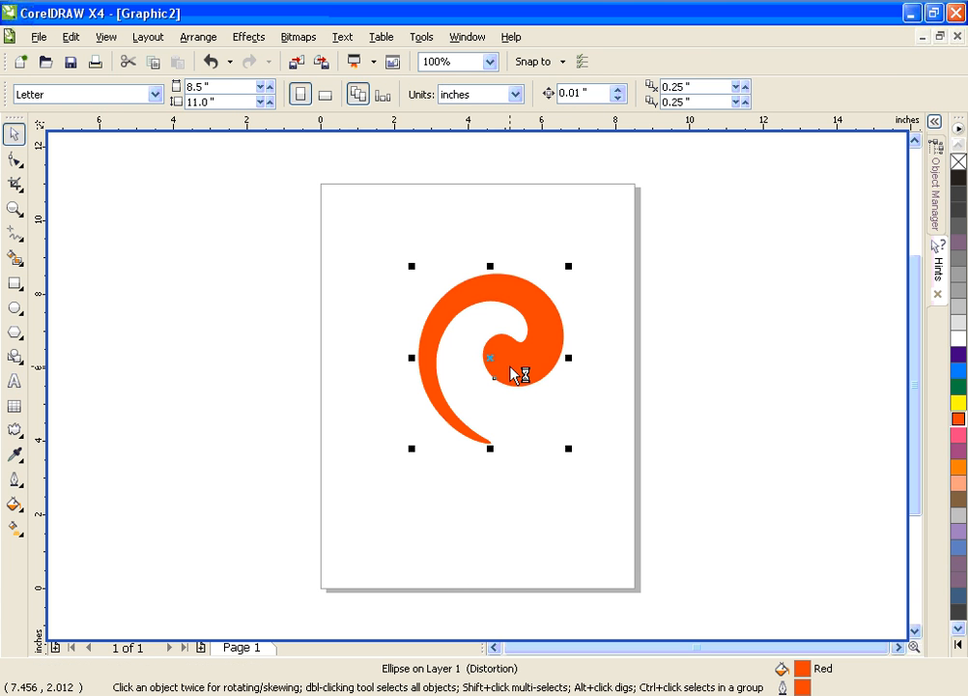
pyautogui.hotkey('ctrl', 'd')
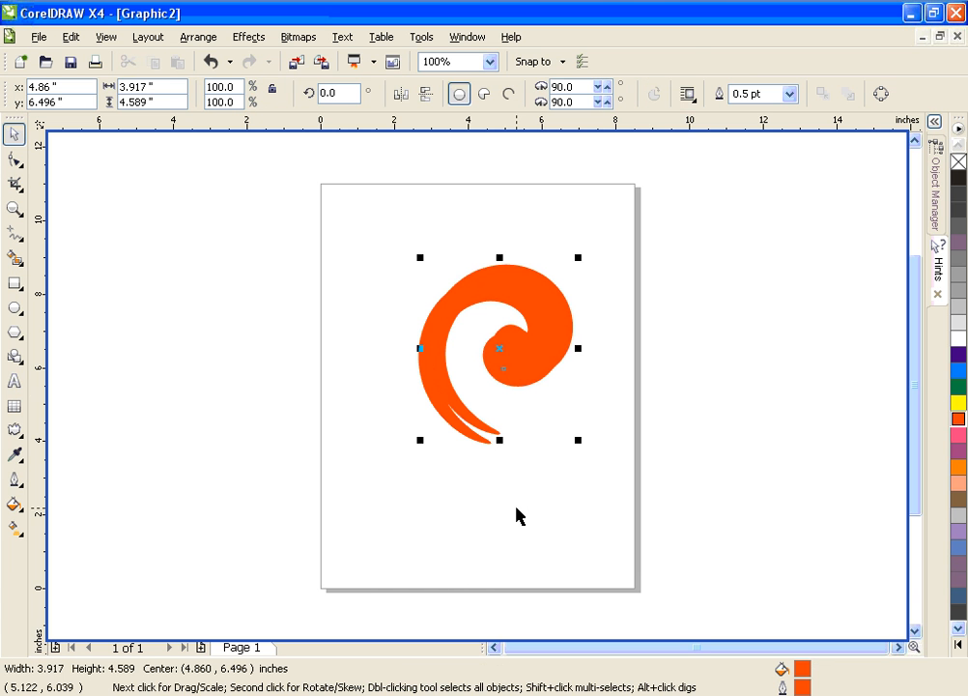
pyautogui.moveTo(345, 356); pyautogui.dragTo(262, 359)
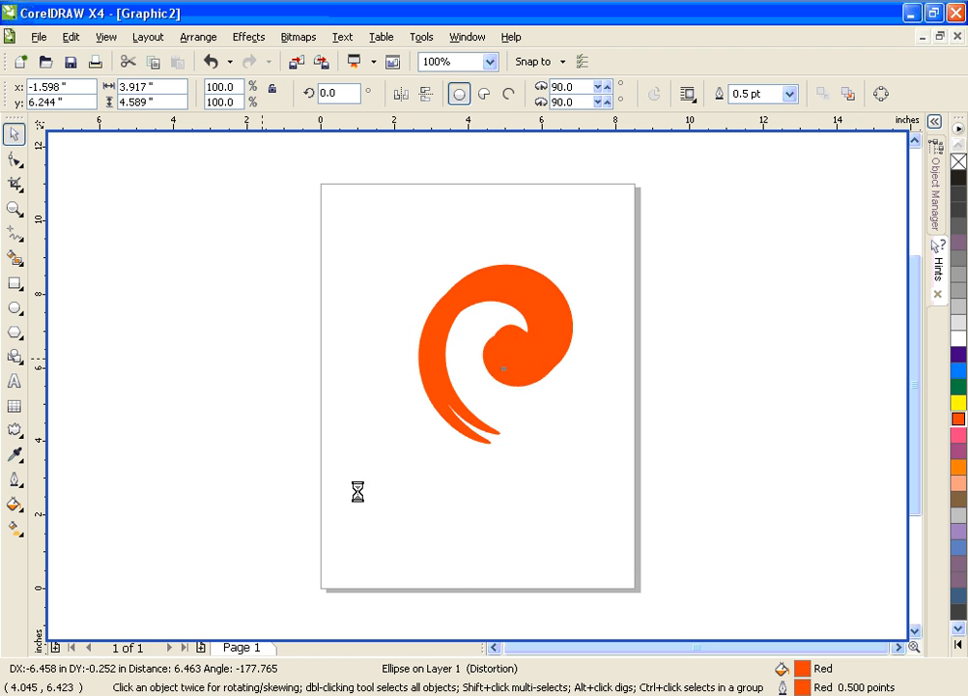
pyautogui.click(494, 503)
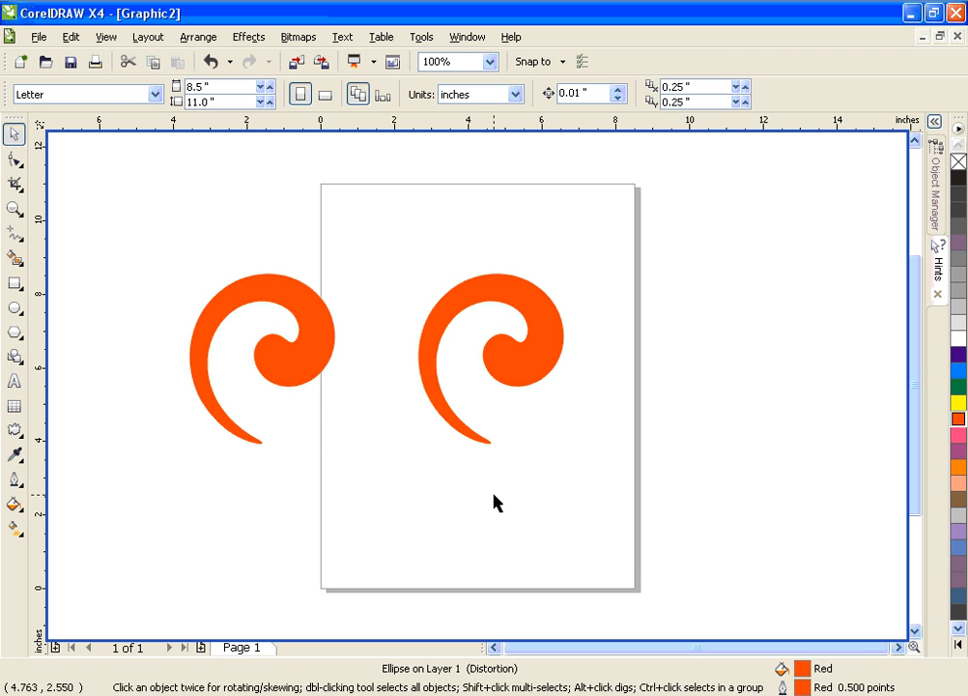
# Step: Place the rotation centre of the swirl on the page near its upper-right corner and rotate a copy to about 288.1° around it
pyautogui.click(513, 367)
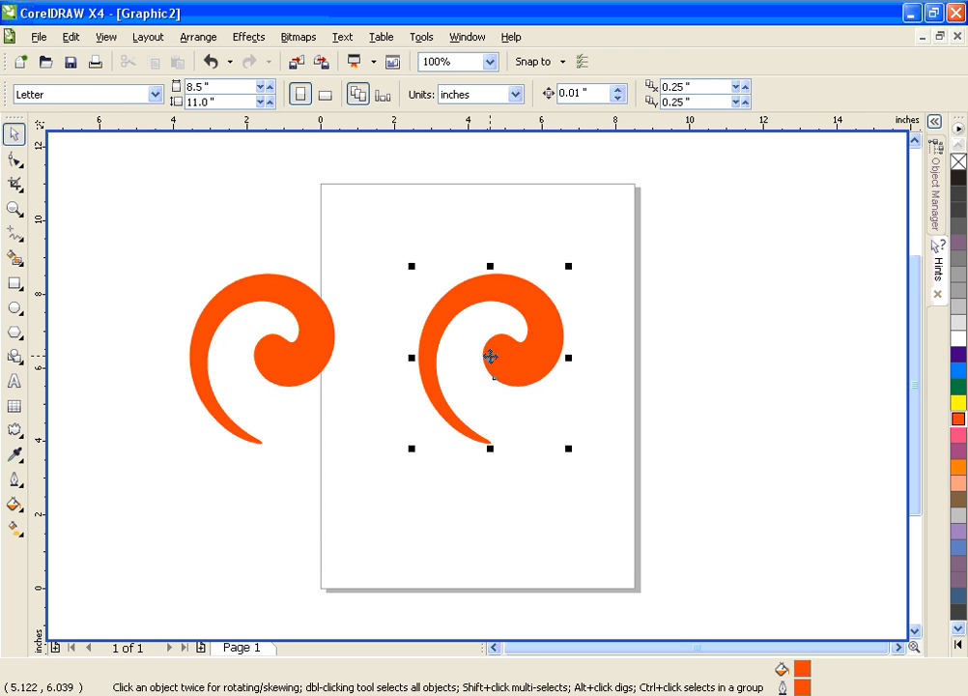
pyautogui.click(496, 365)
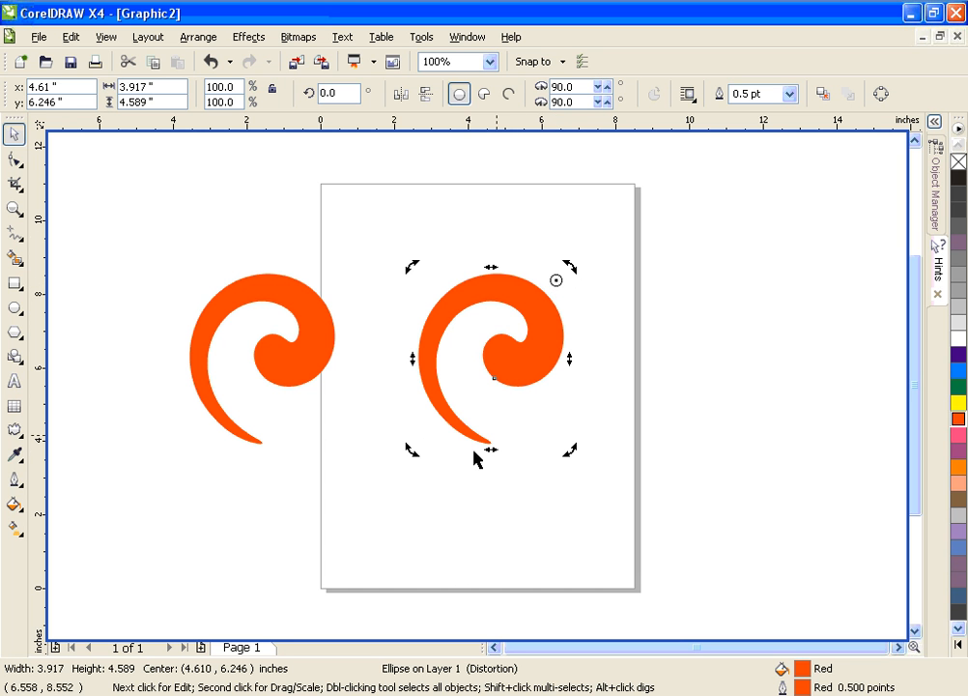
pyautogui.moveTo(412, 450); pyautogui.dragTo(400, 218)
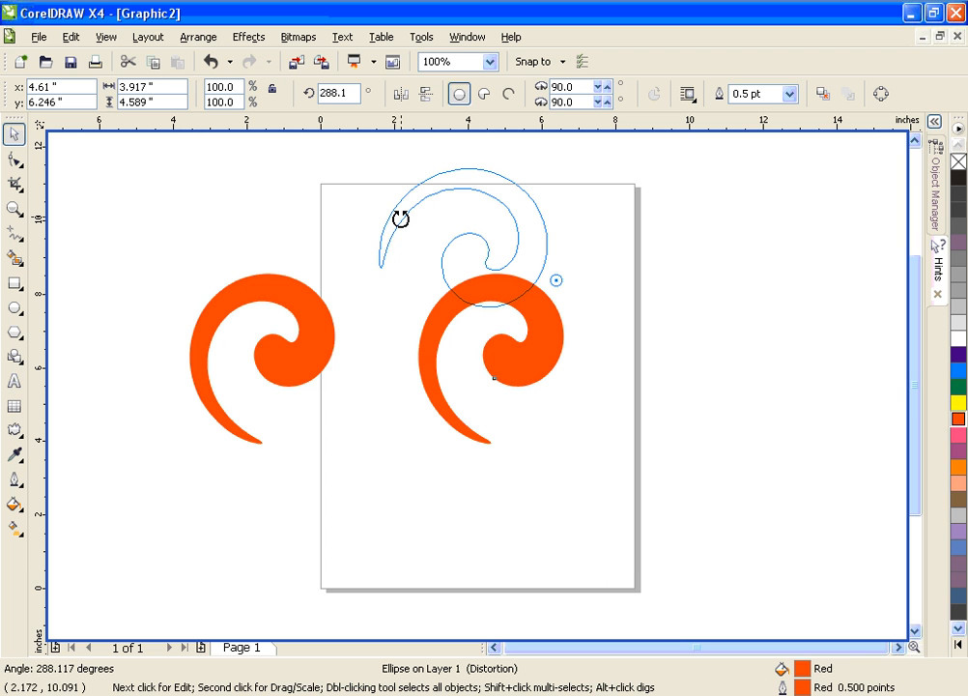
pyautogui.moveTo(400, 219); pyautogui.dragTo(402, 218)
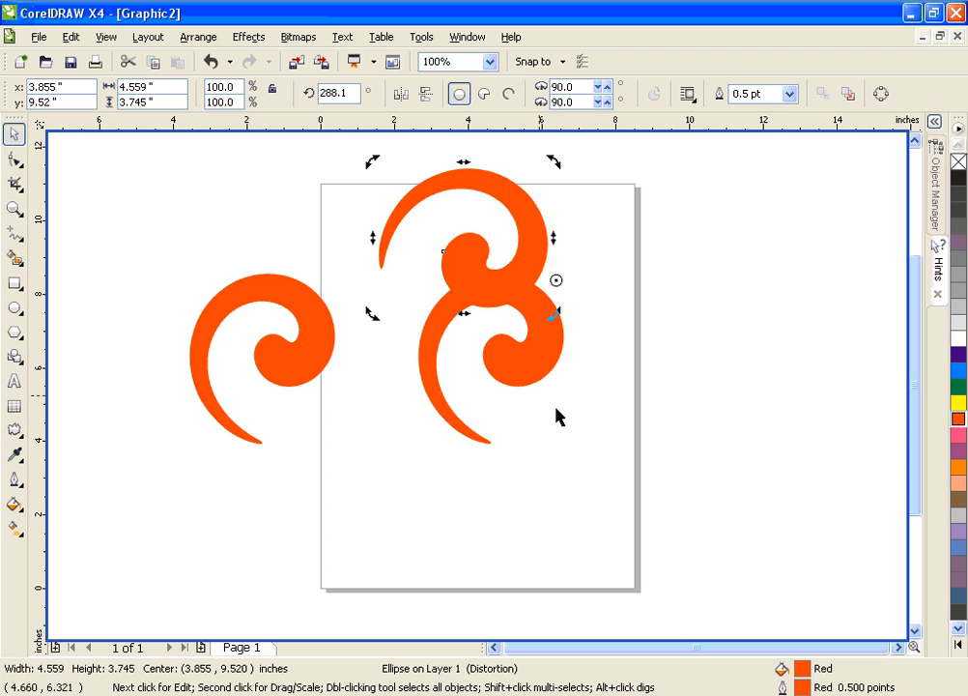
# Step: Repeat the rotated duplication of the swirl three times to complete a five-arm ring around the shared centre
pyautogui.hotkey('ctrl', 'r')
pyautogui.hotkey('ctrl', 'r')
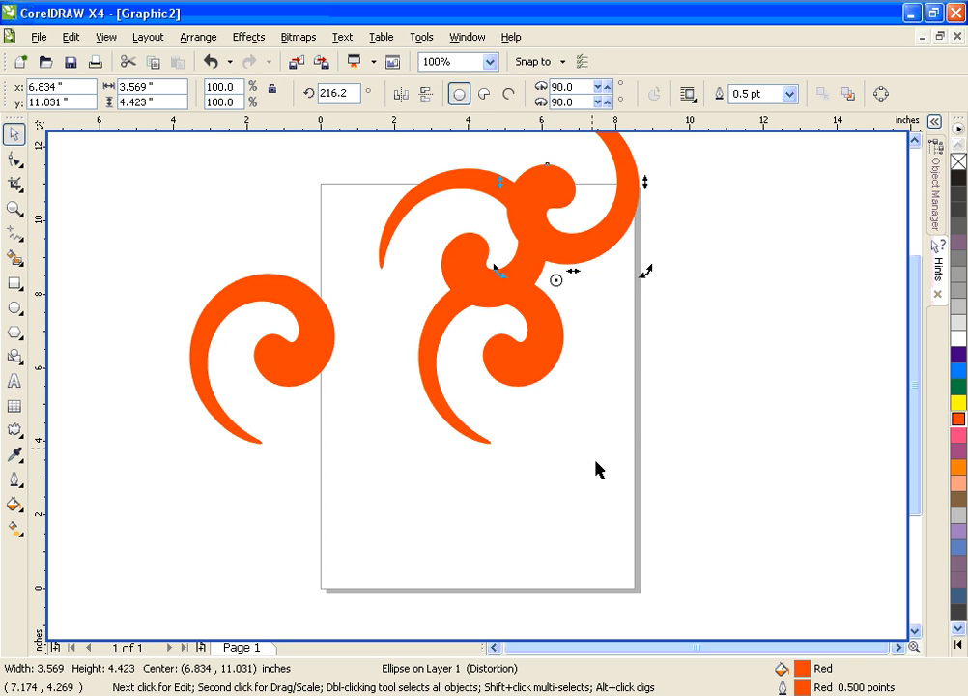
pyautogui.hotkey('ctrl', 'r')
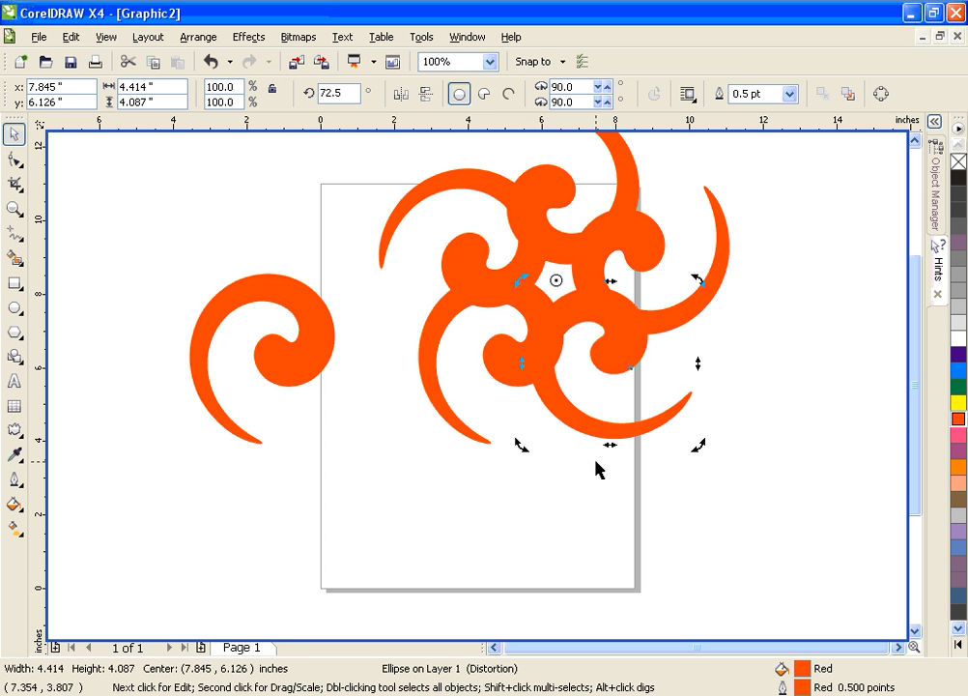
pyautogui.click(915, 141)
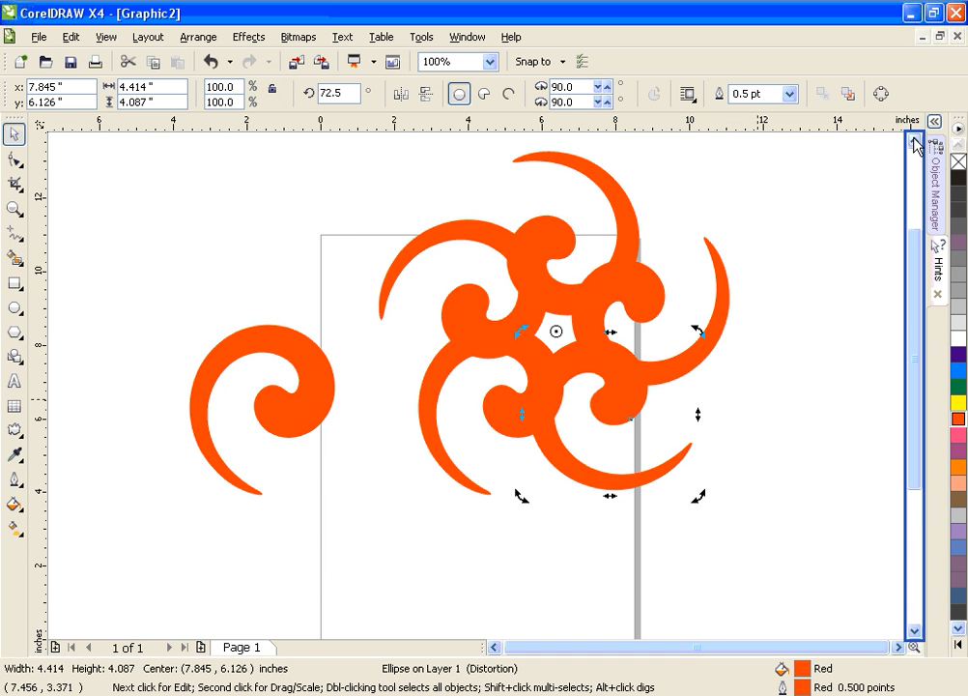
pyautogui.click(915, 142)
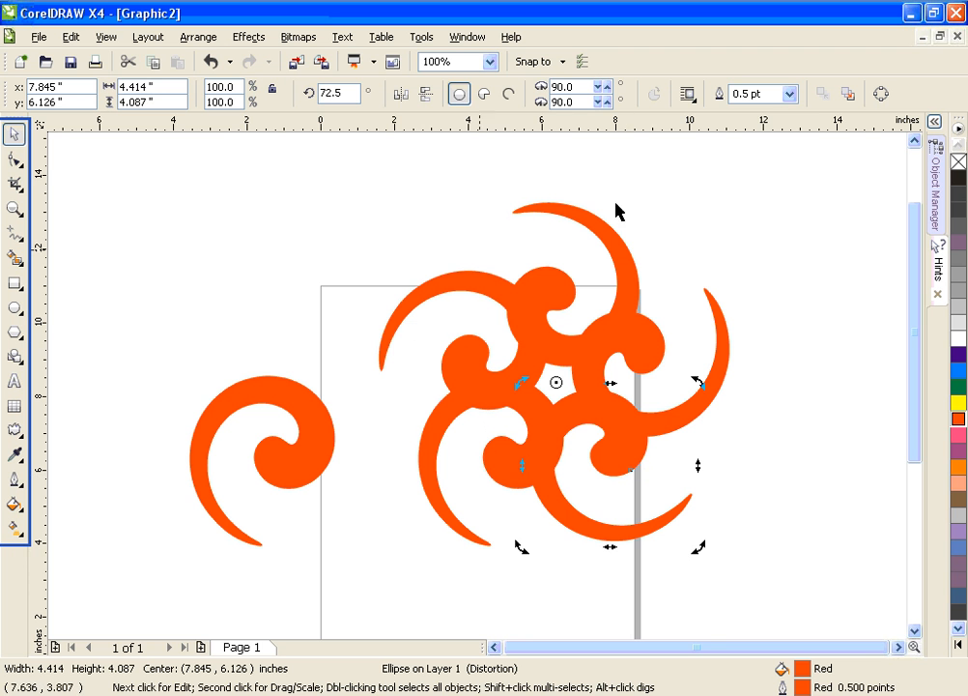
# Step: Delete all swirls in the five-arm ring, keeping the separate swirl at the page's left edge
pyautogui.click(767, 464)
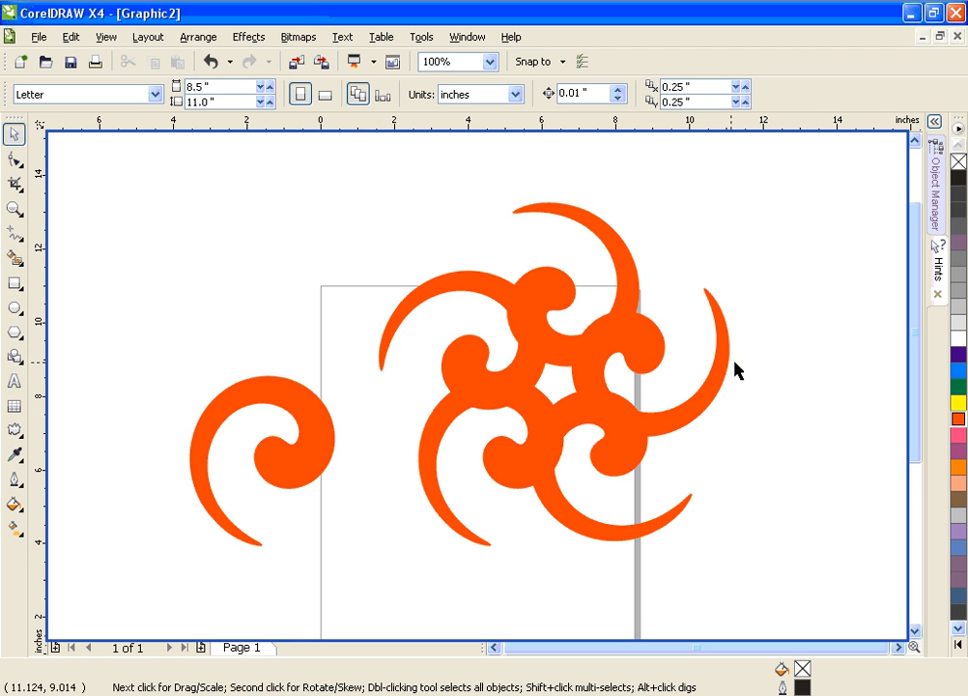
pyautogui.moveTo(335, 164); pyautogui.dragTo(789, 601)
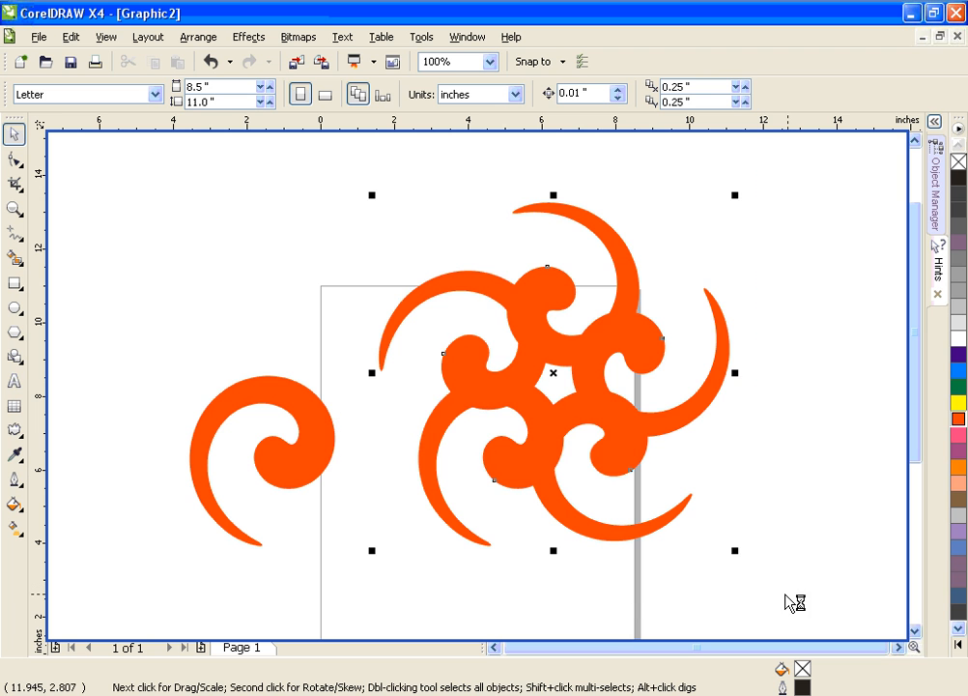
pyautogui.press('Delete')
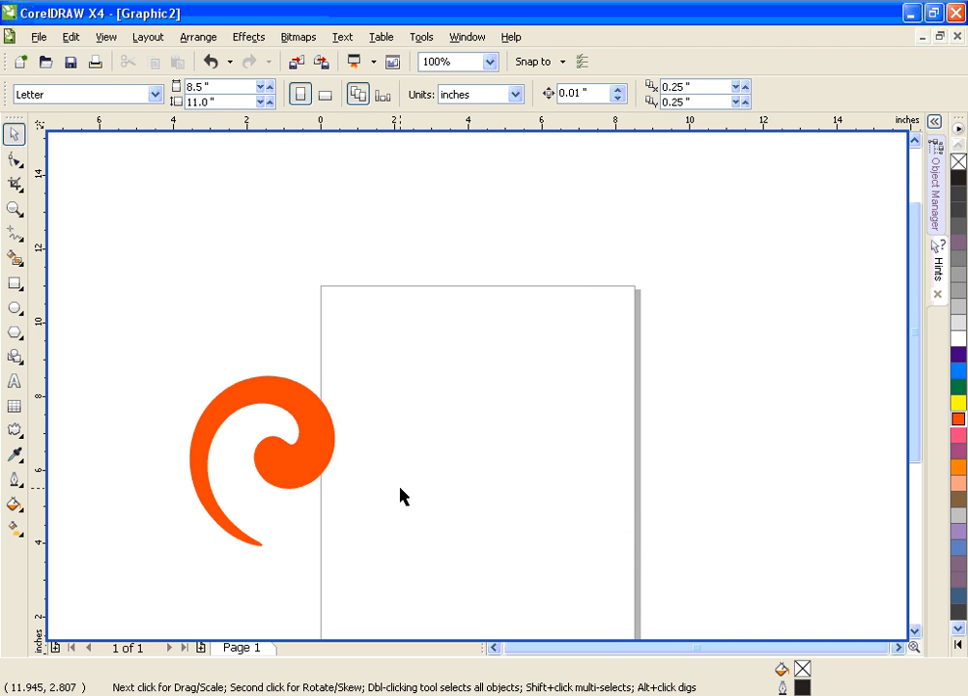
# Step: Move the remaining swirl about 4.9 inches to the right, fully onto the page, and deselect it
pyautogui.moveTo(326, 435); pyautogui.dragTo(504, 435)
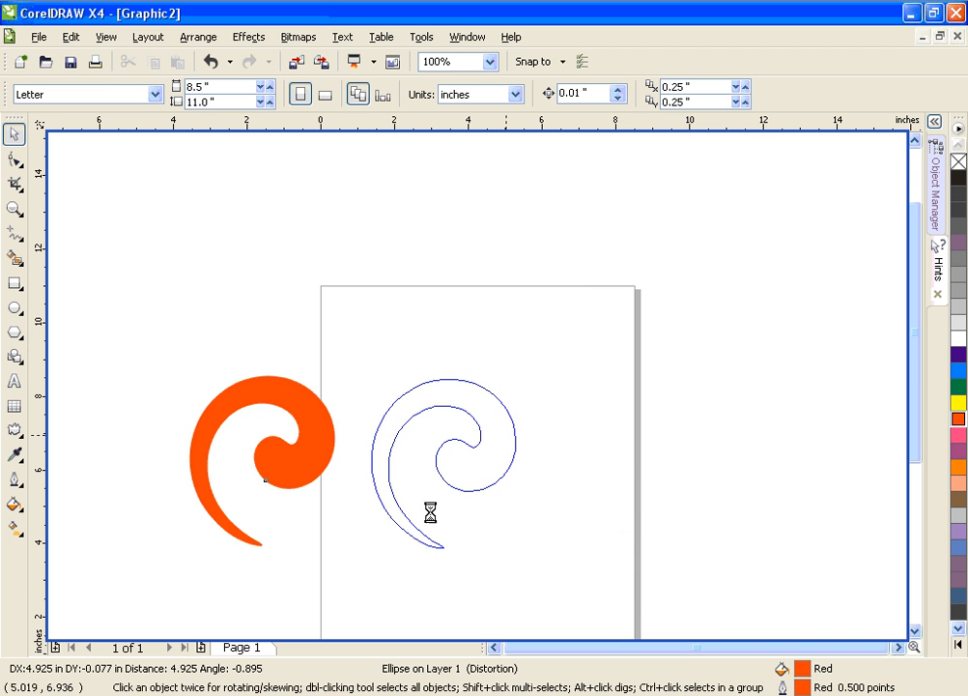
pyautogui.click(915, 630)
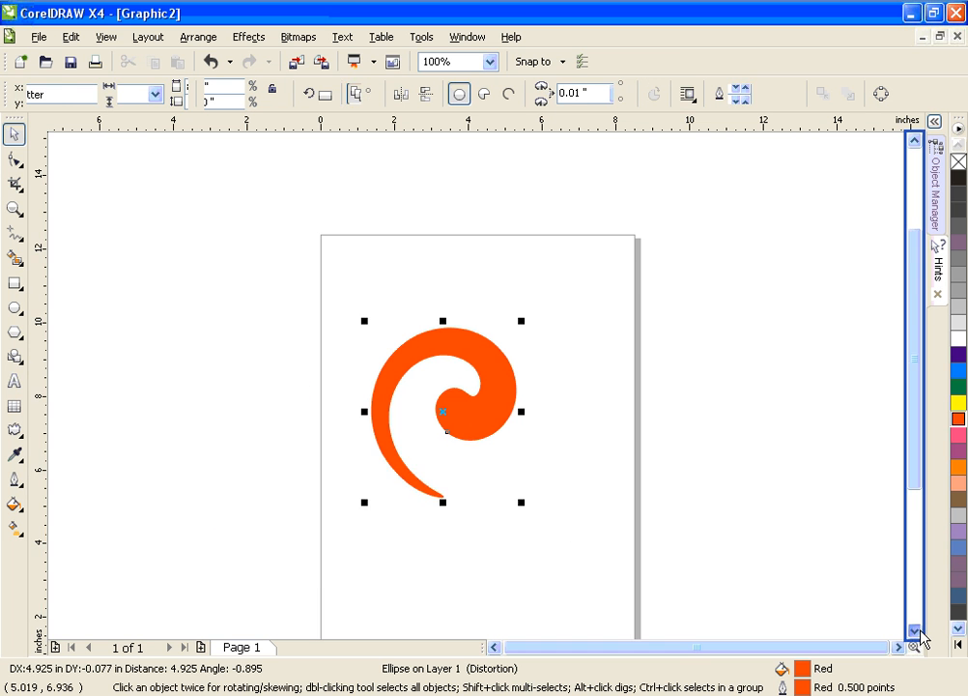
pyautogui.click(916, 631)
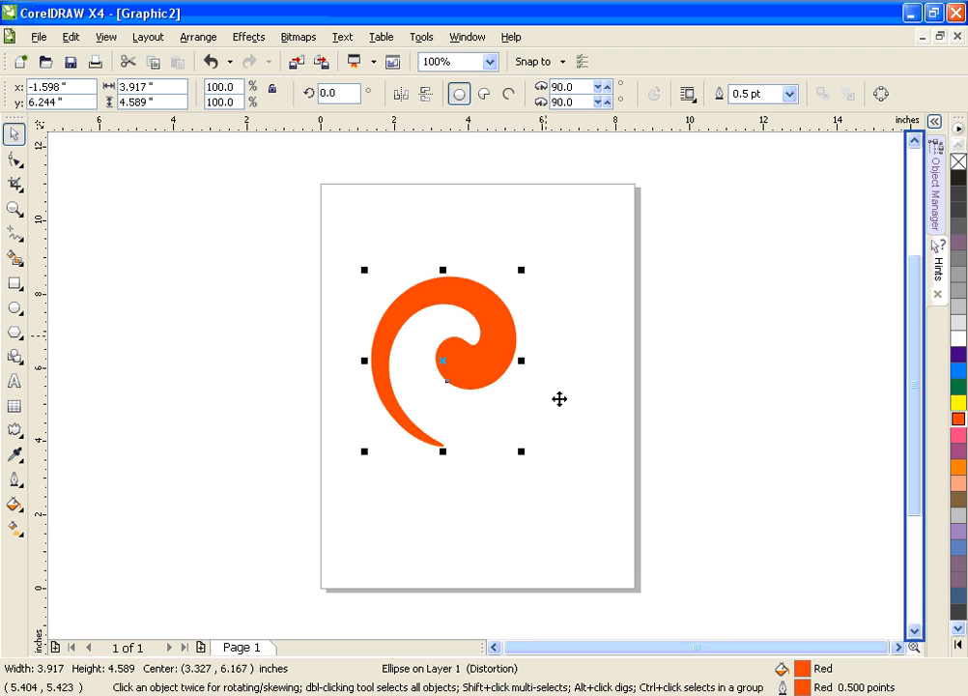
pyautogui.click(633, 414)
# Step: Duplicate the swirl and move the copy about 4.14 inches to the right, beside the original
pyautogui.click(482, 380)
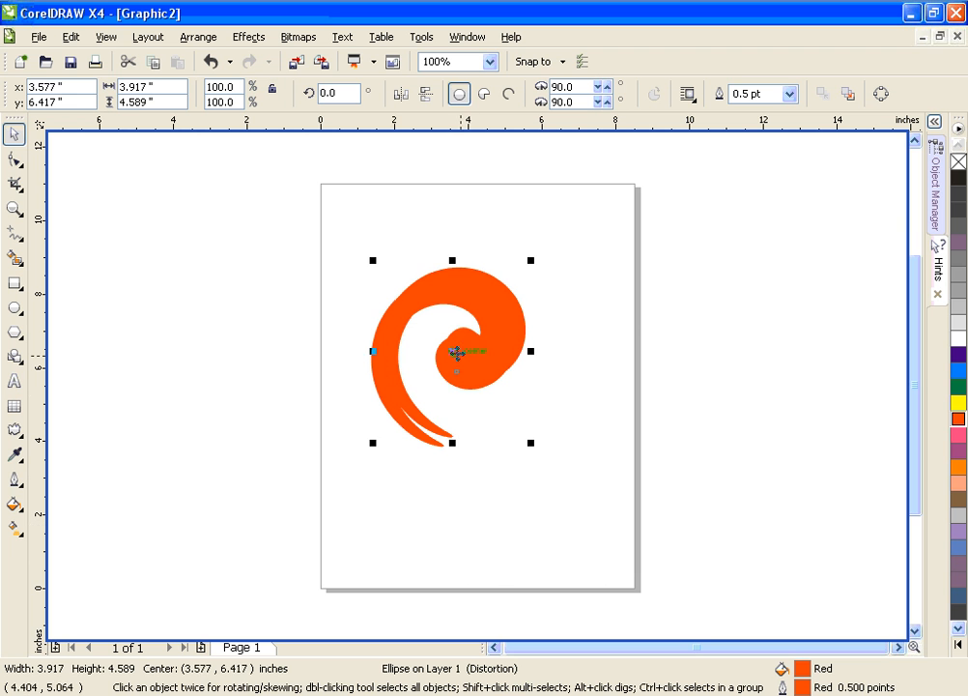
pyautogui.moveTo(458, 354); pyautogui.dragTo(605, 351)
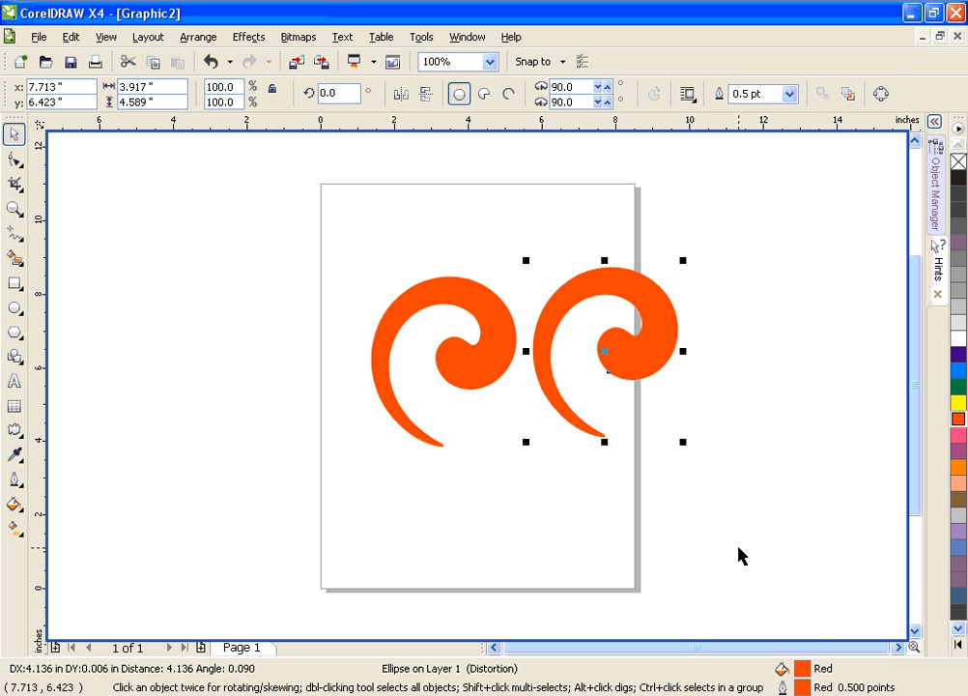
pyautogui.click(464, 355)
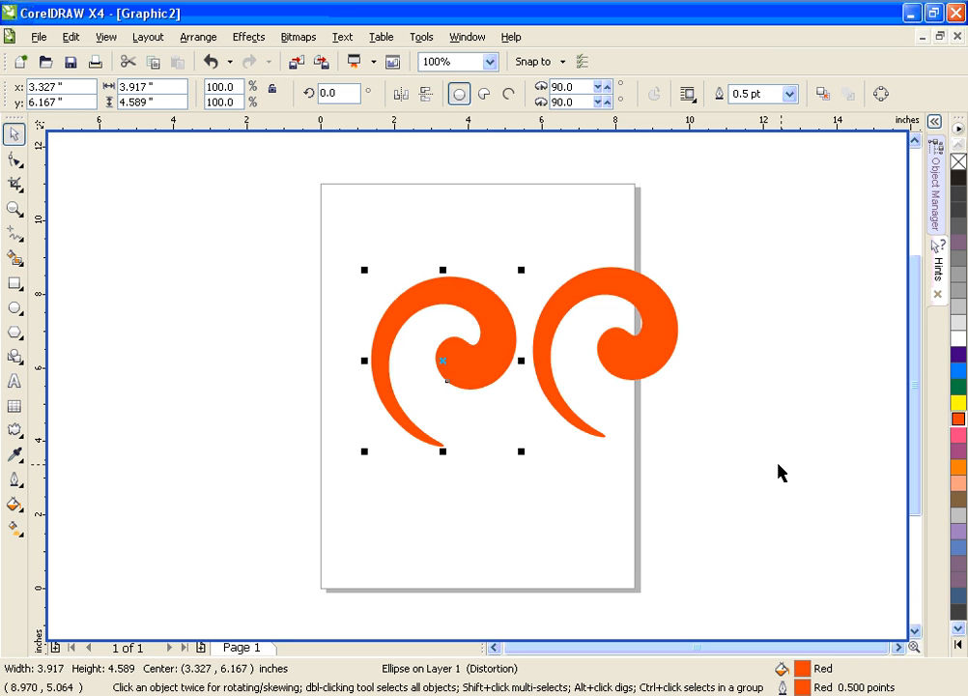
# Step: Delete the right swirl and move the remaining one about 1.2 inches to the left and 0.3 inches up
pyautogui.click(655, 371)
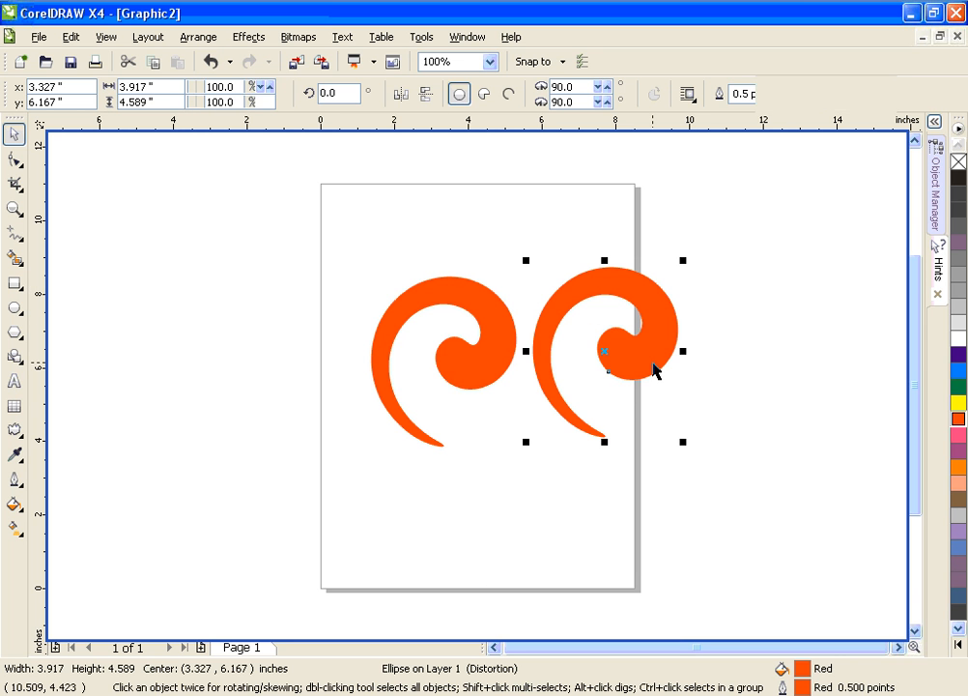
pyautogui.moveTo(653, 363); pyautogui.dragTo(623, 367)
pyautogui.press('Delete')
pyautogui.moveTo(469, 374); pyautogui.dragTo(430, 359)
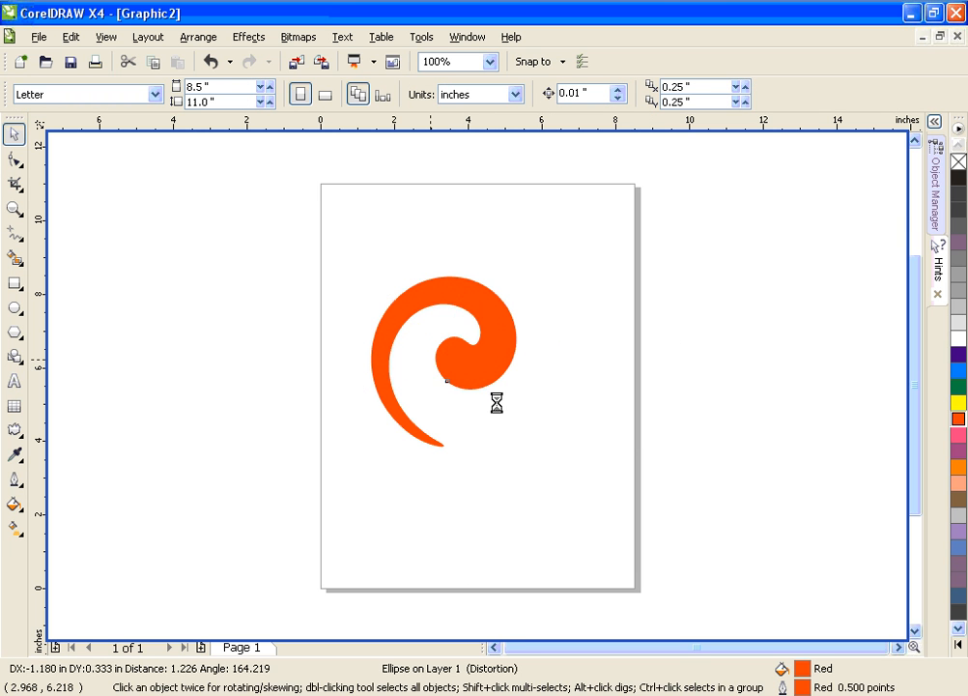
pyautogui.click(529, 432)
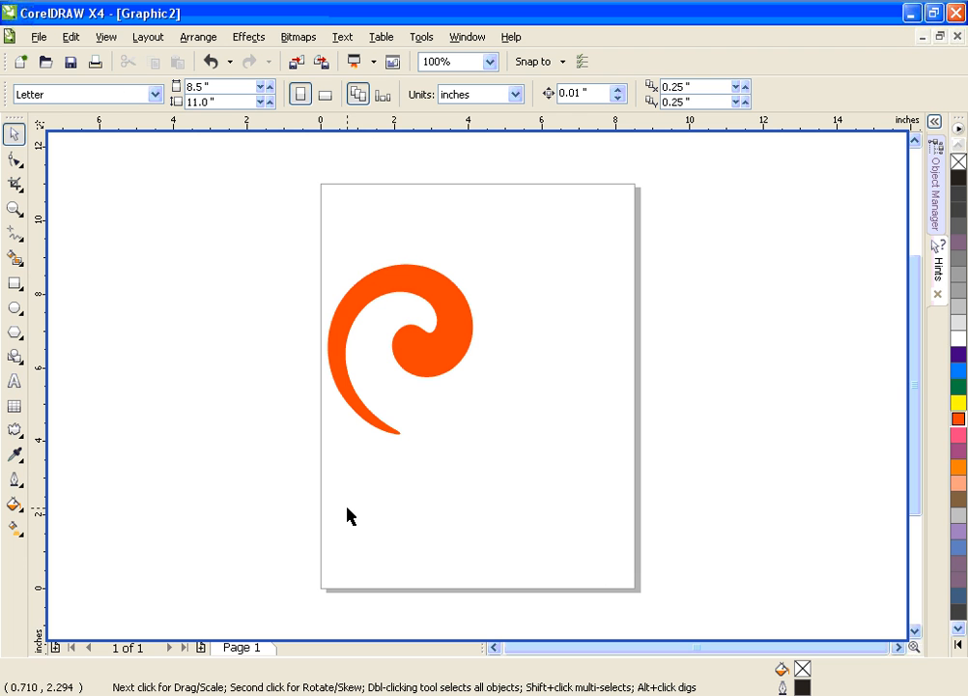
# Step: Drop a copy of the swirl about 4.3 inches to its right, leaving the original in place
pyautogui.click(410, 359)
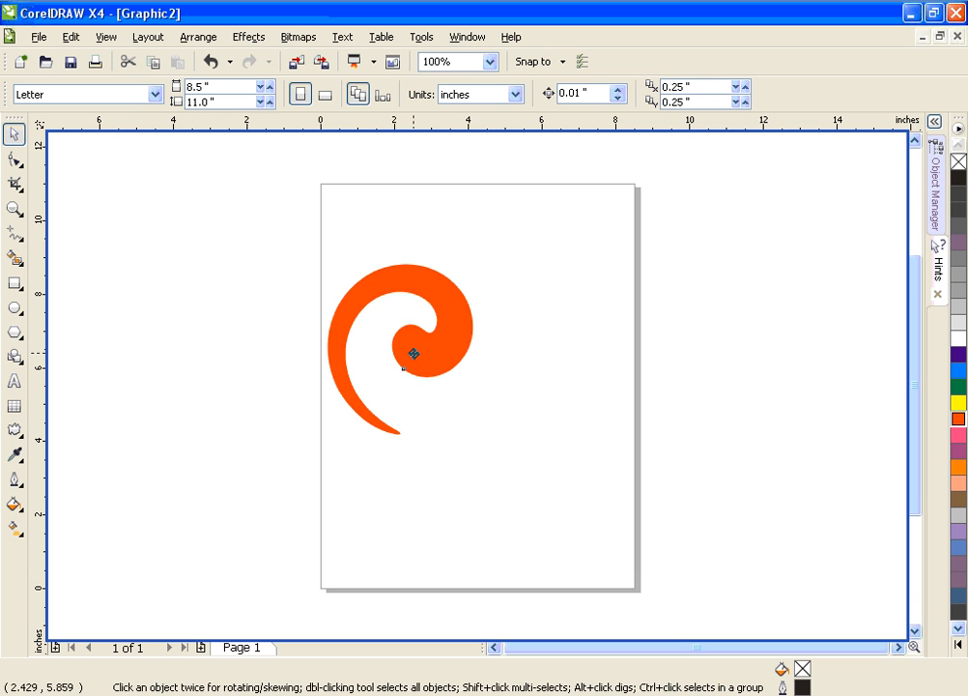
pyautogui.moveTo(411, 359); pyautogui.dragTo(570, 354)
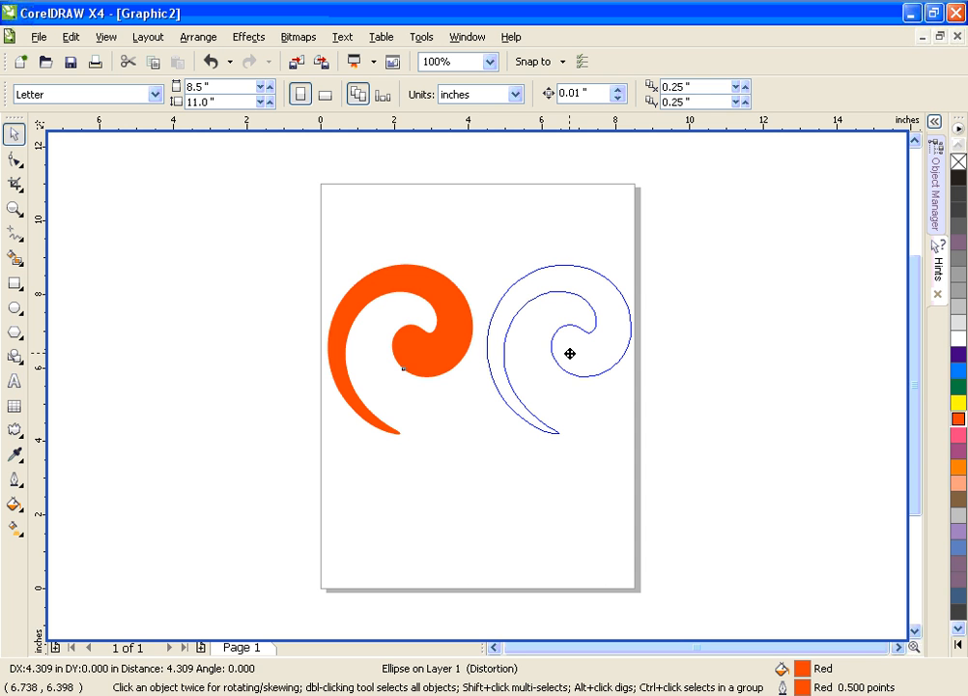
pyautogui.moveTo(570, 354); pyautogui.dragTo(569, 356)
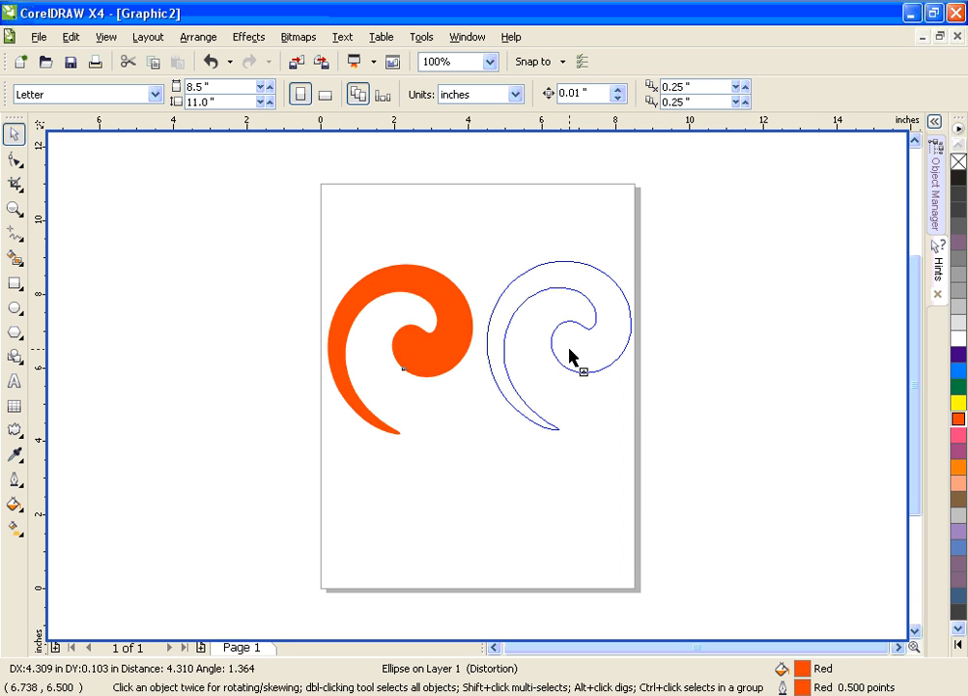
pyautogui.press('Escape')
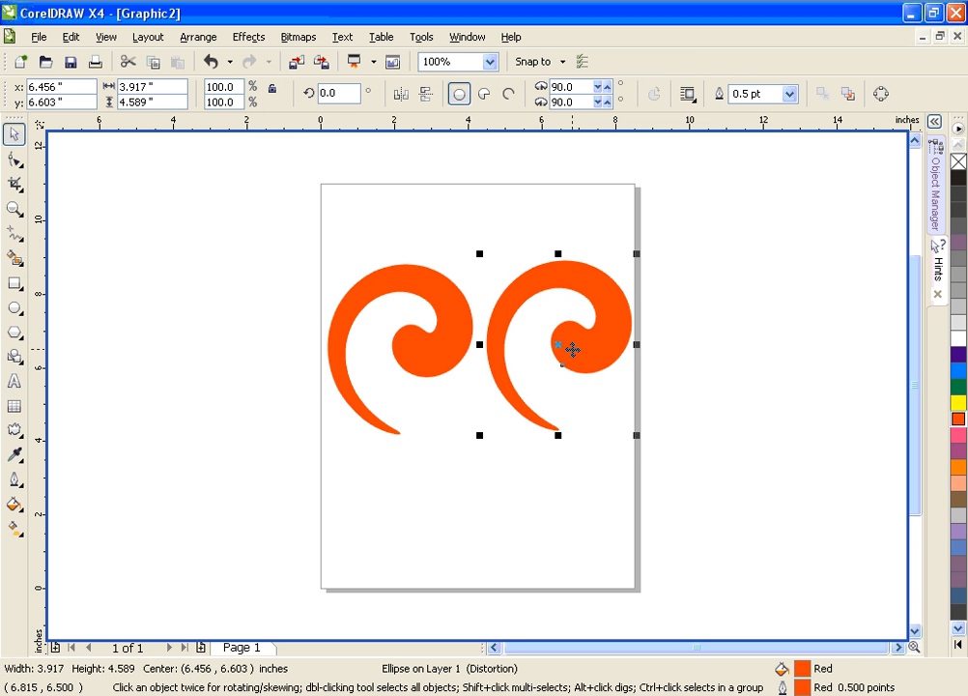
pyautogui.click(800, 353)
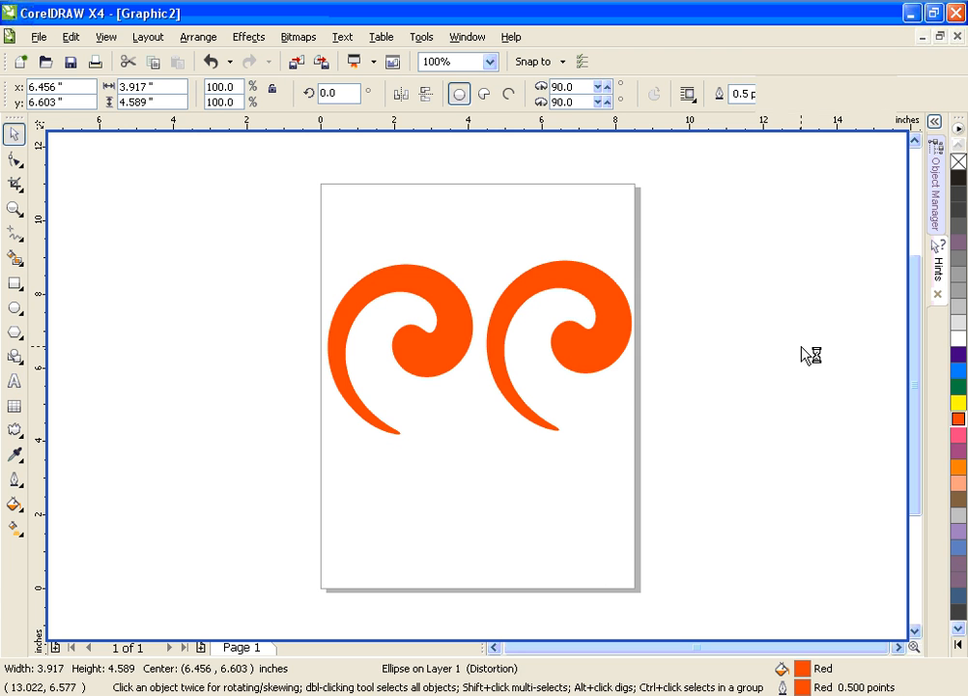
# Step: Select both swirls and drop a copy of the pair about 5.3 inches below them, leaving the originals in place
pyautogui.moveTo(275, 203); pyautogui.dragTo(730, 518)
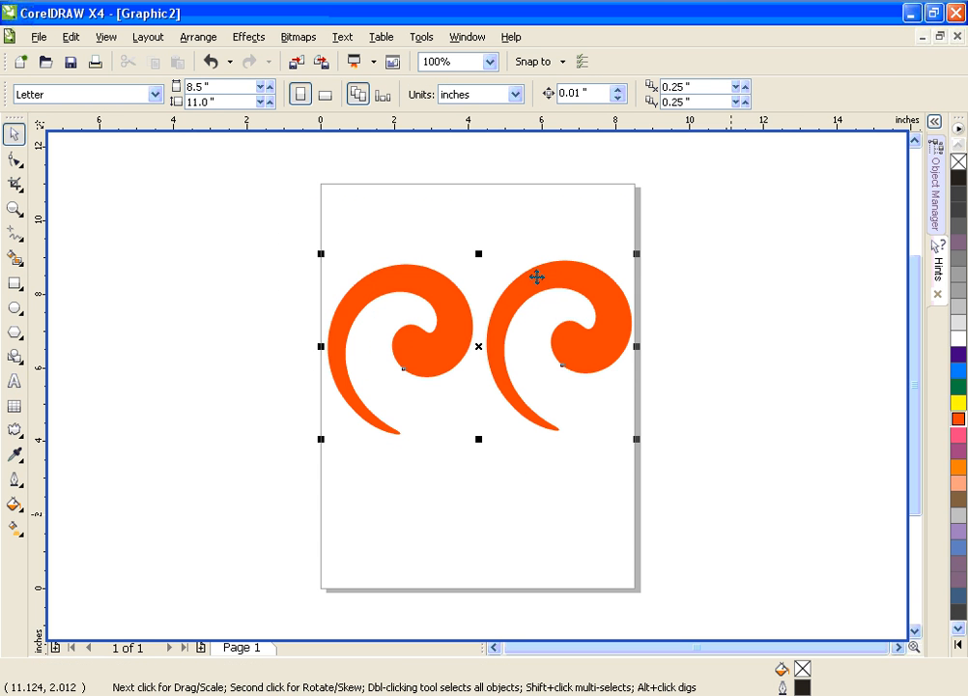
pyautogui.moveTo(536, 276); pyautogui.dragTo(537, 462)
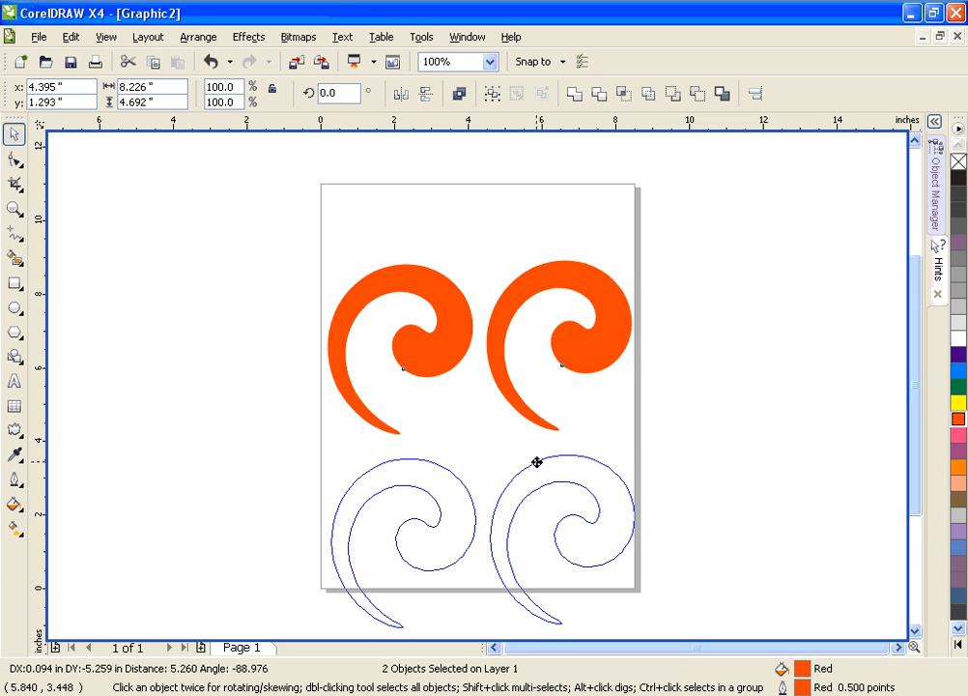
pyautogui.moveTo(536, 462); pyautogui.dragTo(536, 464)
pyautogui.moveTo(536, 464); pyautogui.dragTo(538, 465)
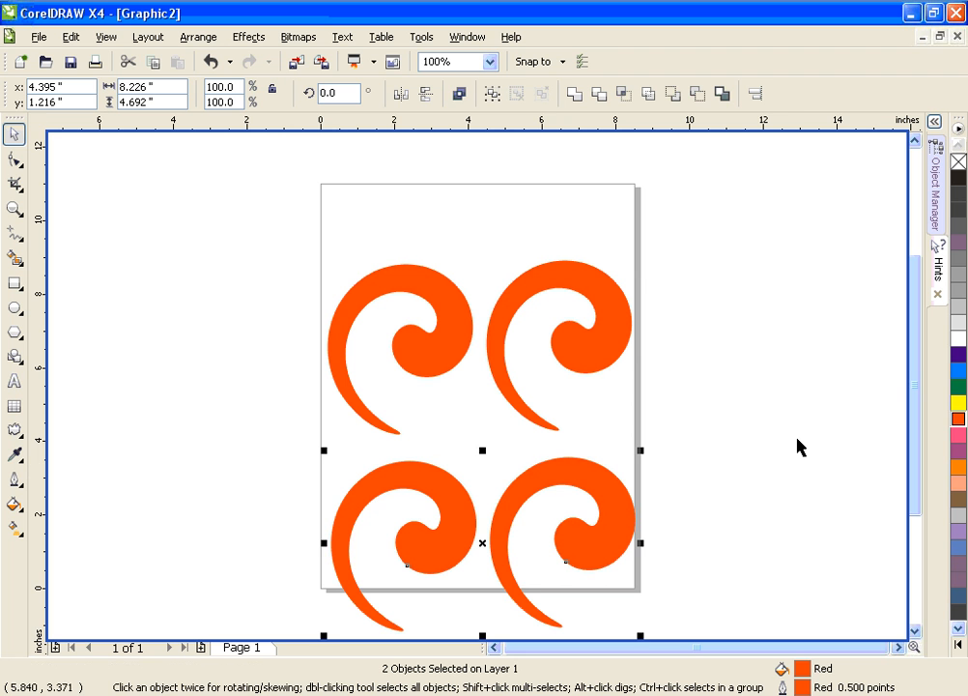